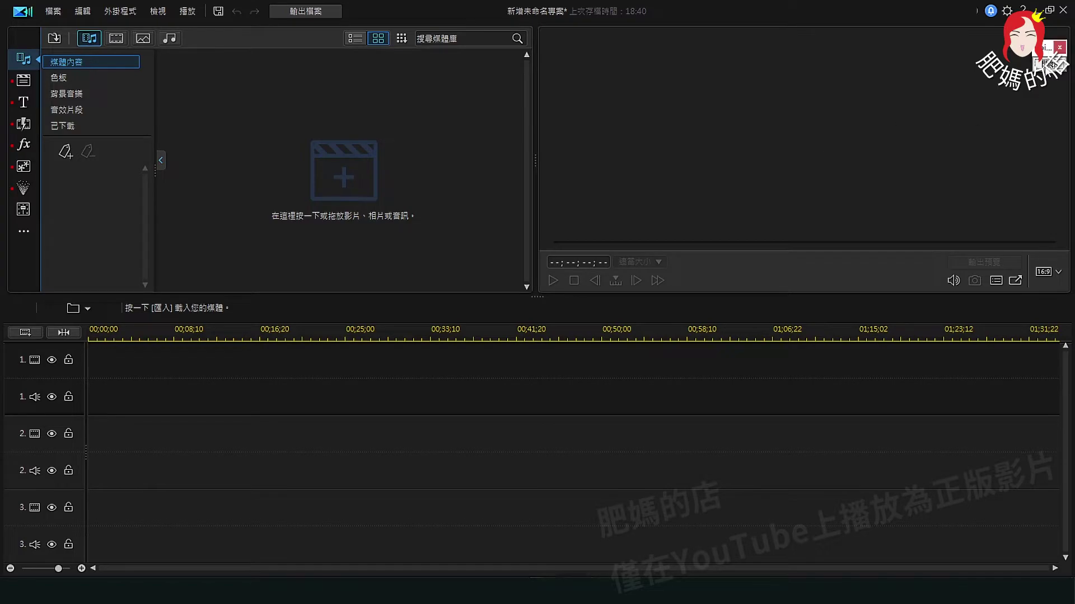
left_click(1044, 66)
mouse_move(119, 95)
left_mouse_down()
mouse_move(92, 17)
mouse_move(81, 19)
left_mouse_up()
left_click(1044, 63)
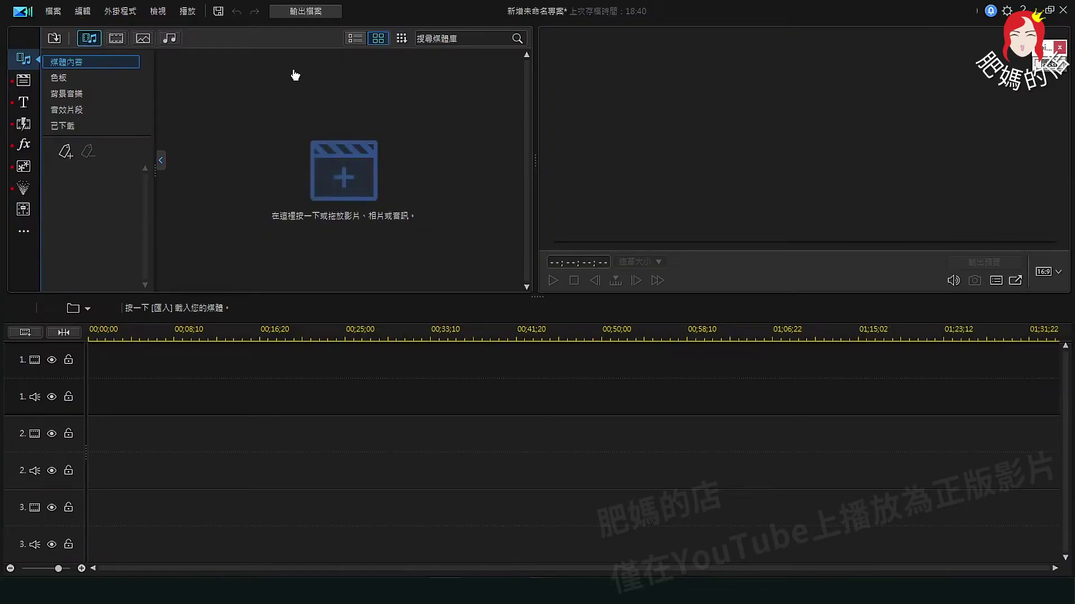
Open the preferences and show the project (專案) settings
left_click(89, 10)
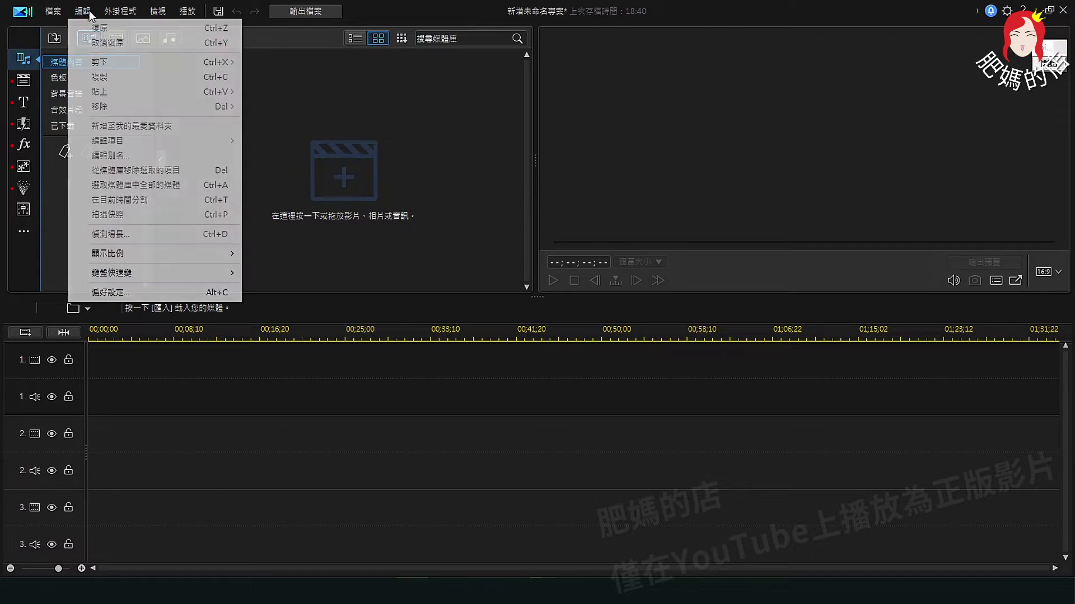
left_click(149, 291)
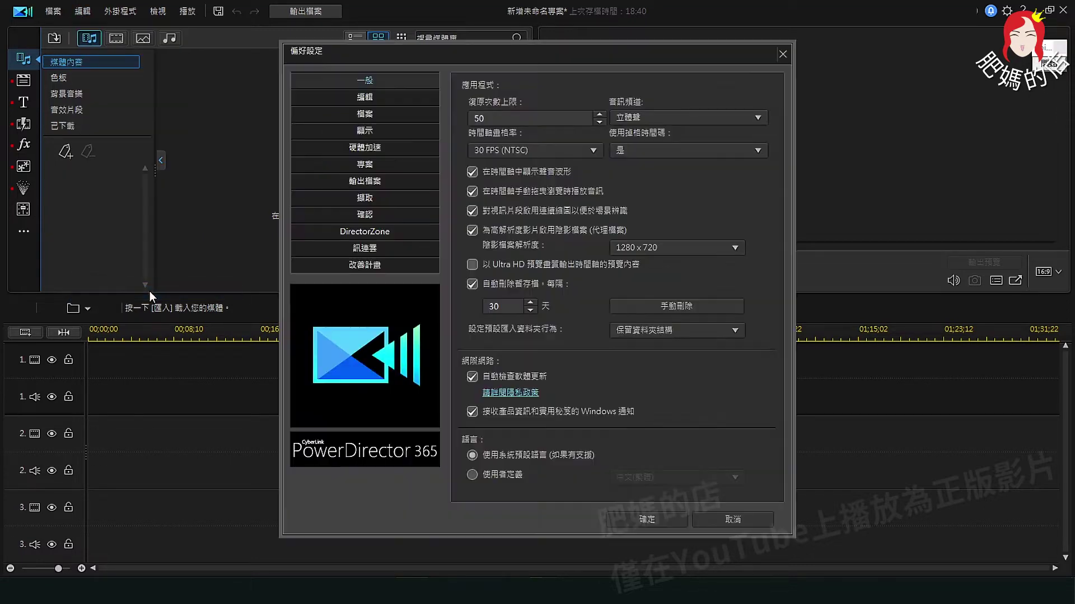
left_click(1045, 63)
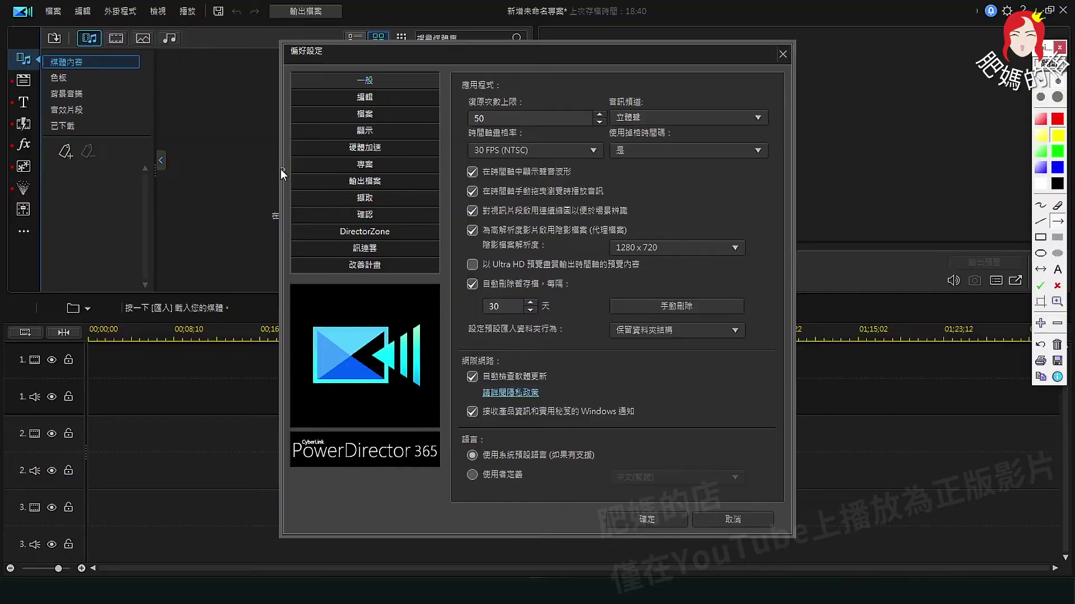
left_click_drag(209, 120, 329, 166)
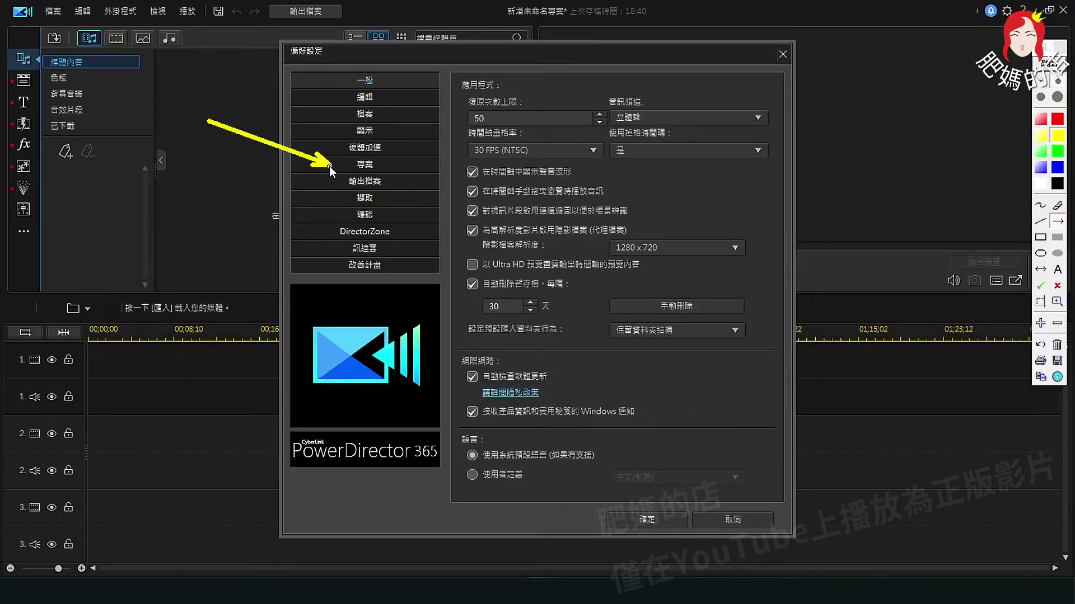
left_click(1044, 63)
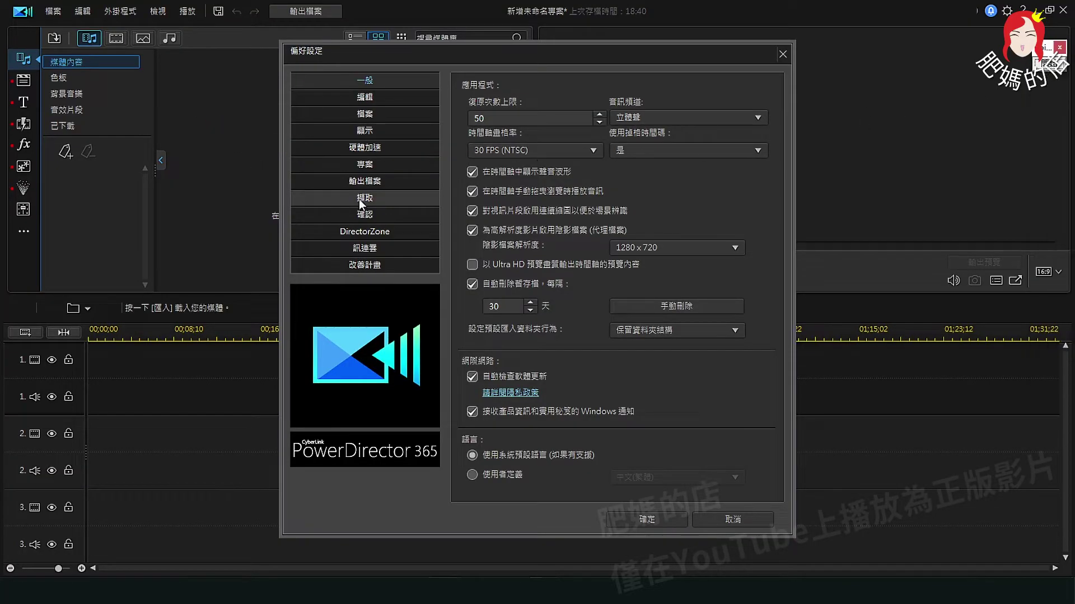
left_click(365, 166)
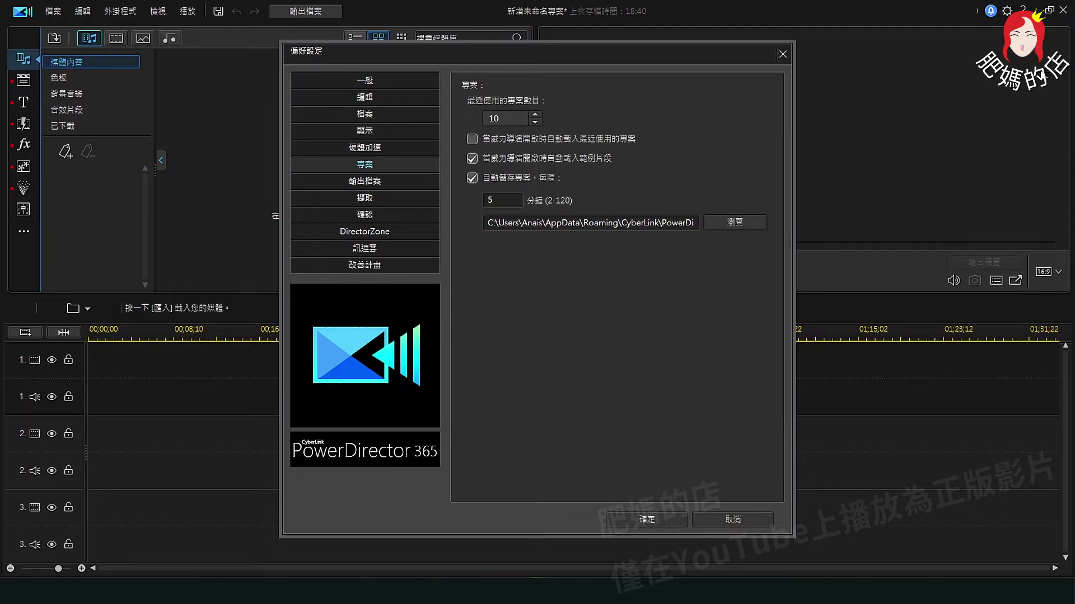
left_click(1045, 62)
left_click(1040, 239)
left_click_drag(446, 170, 786, 239)
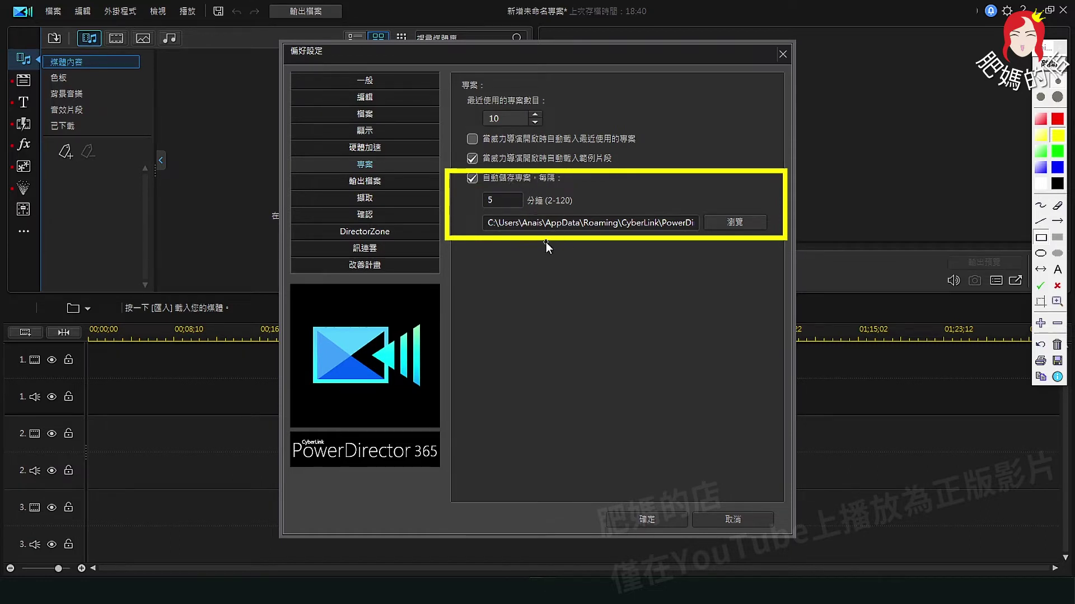
left_click(1057, 220)
left_click_drag(393, 206, 475, 222)
key("Escape")
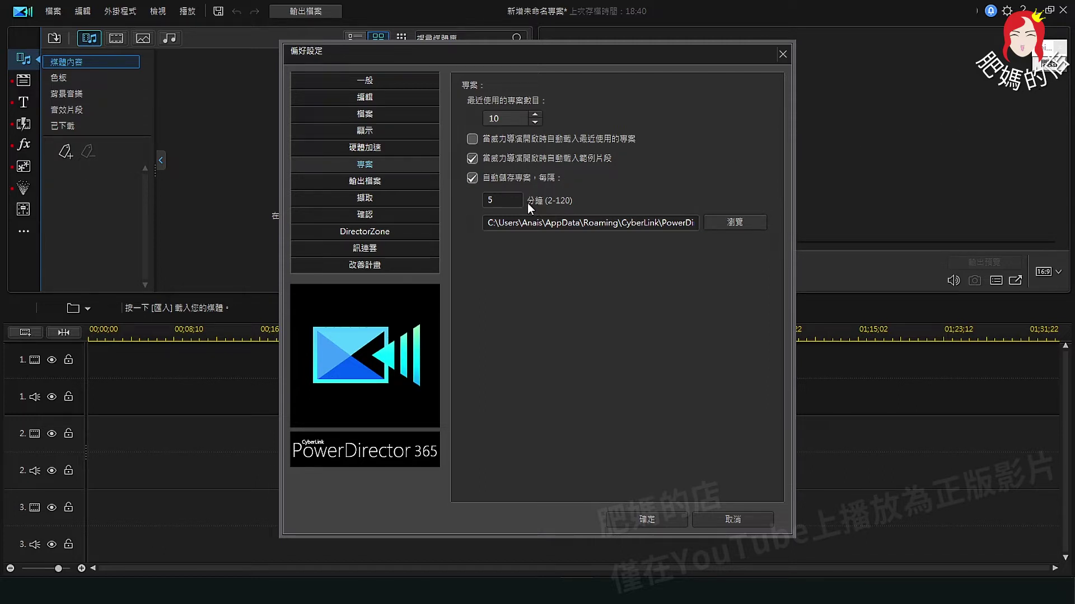
Set the project auto-save interval to 3 minutes
left_click_drag(512, 200, 473, 200)
type("3")
left_click(1045, 63)
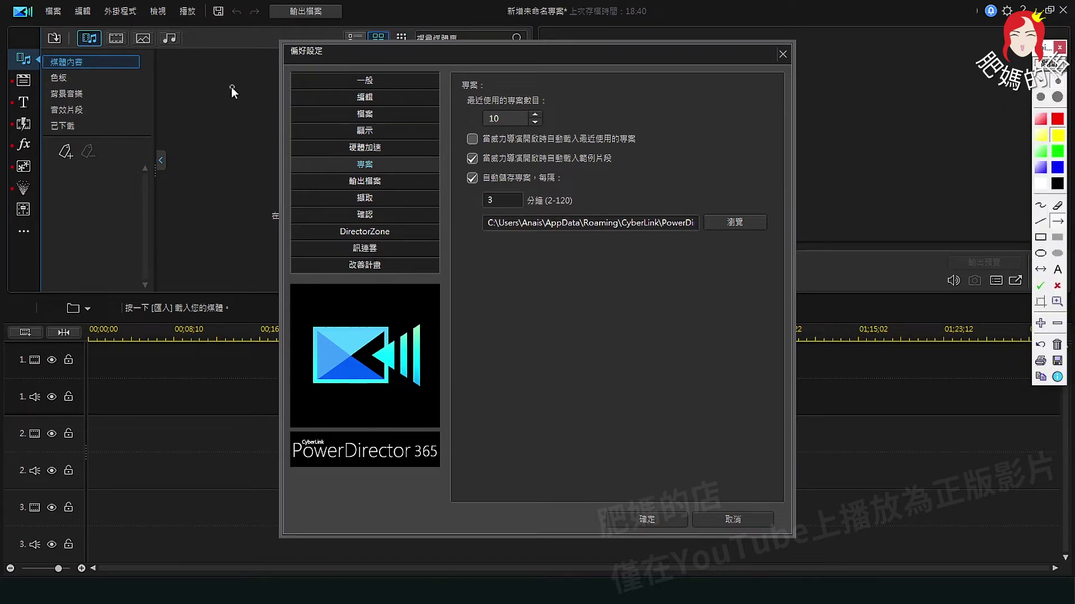
left_click_drag(234, 127, 219, 19)
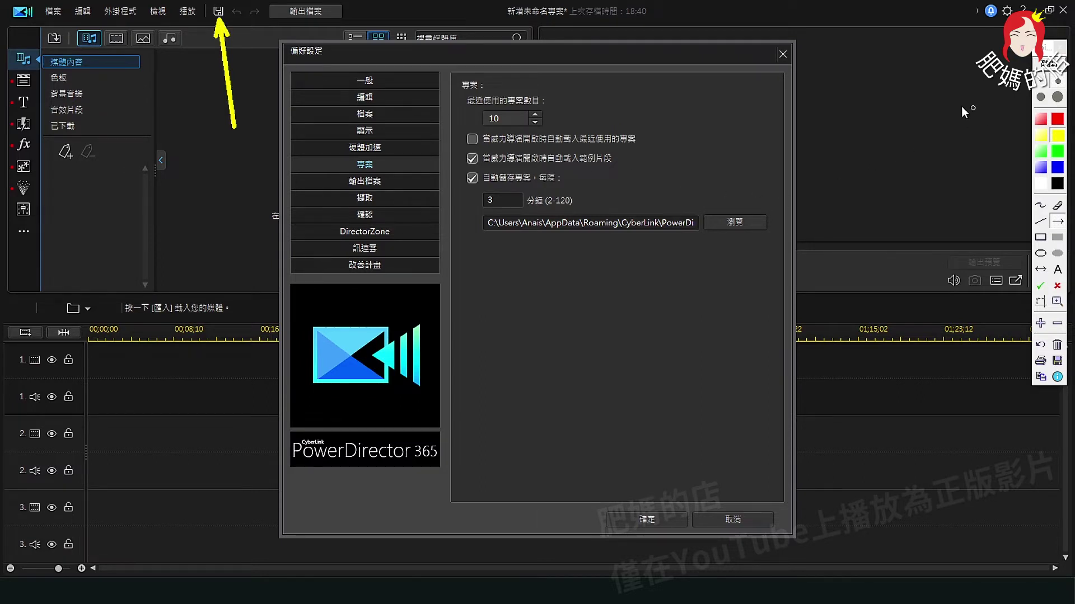
key("Delete")
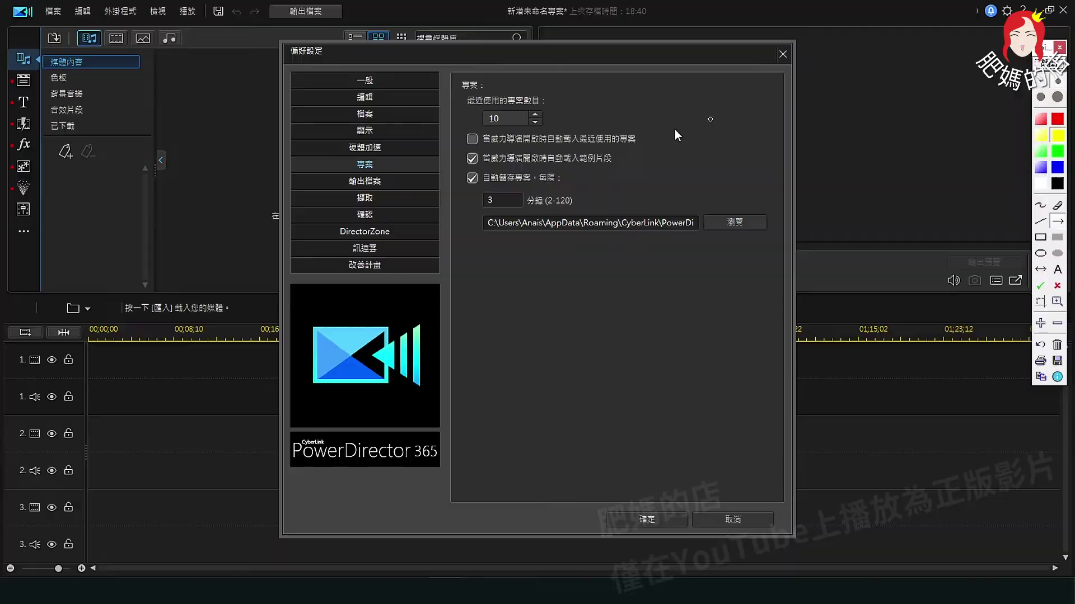
left_click_drag(654, 131, 575, 174)
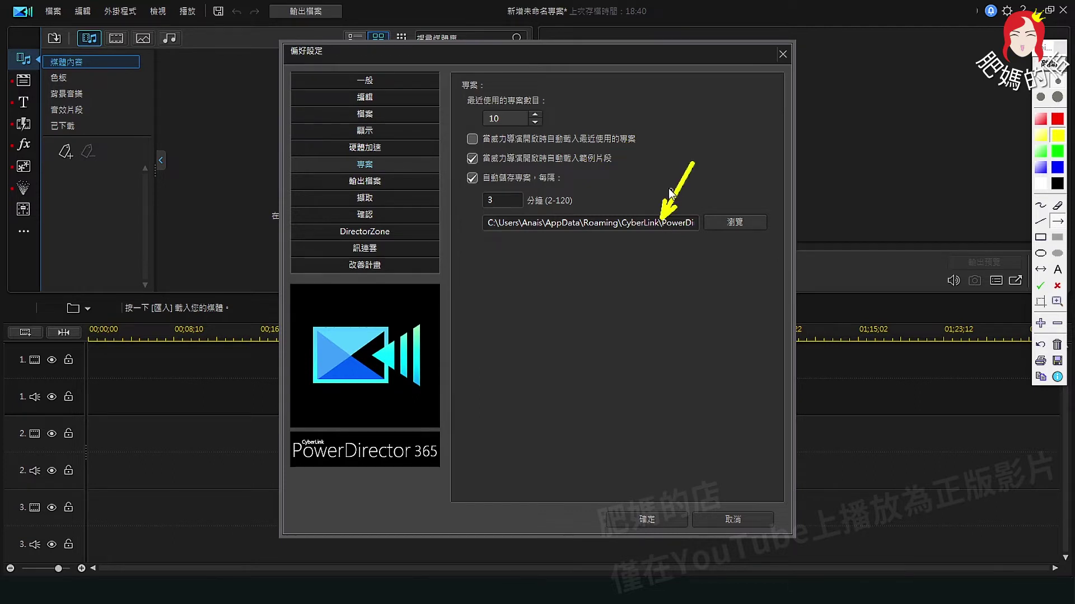
left_click_drag(647, 174, 573, 173)
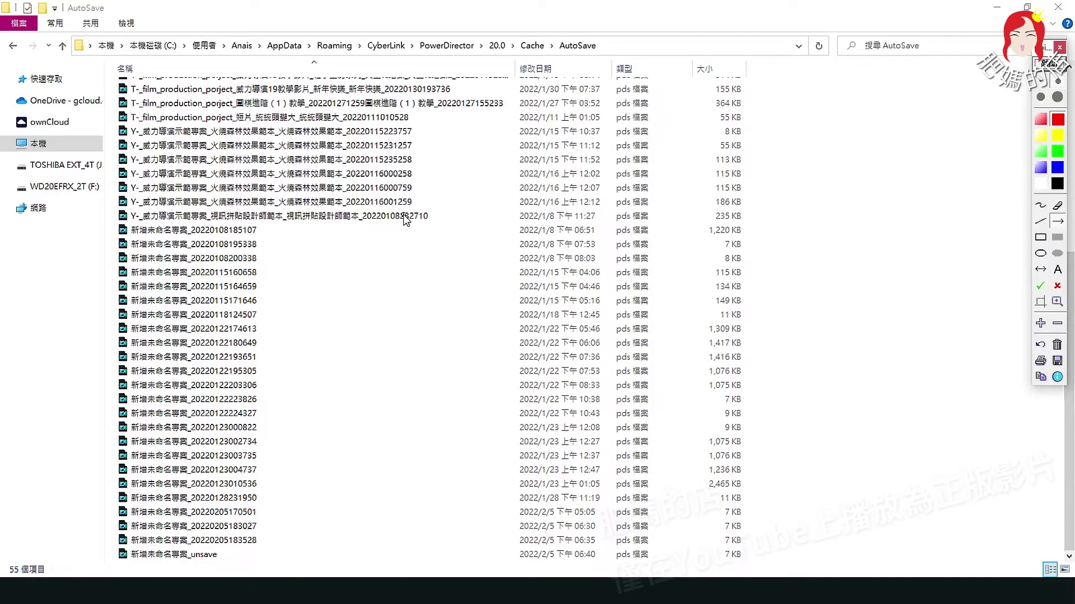
left_click_drag(218, 147, 176, 229)
left_click_drag(369, 234, 264, 233)
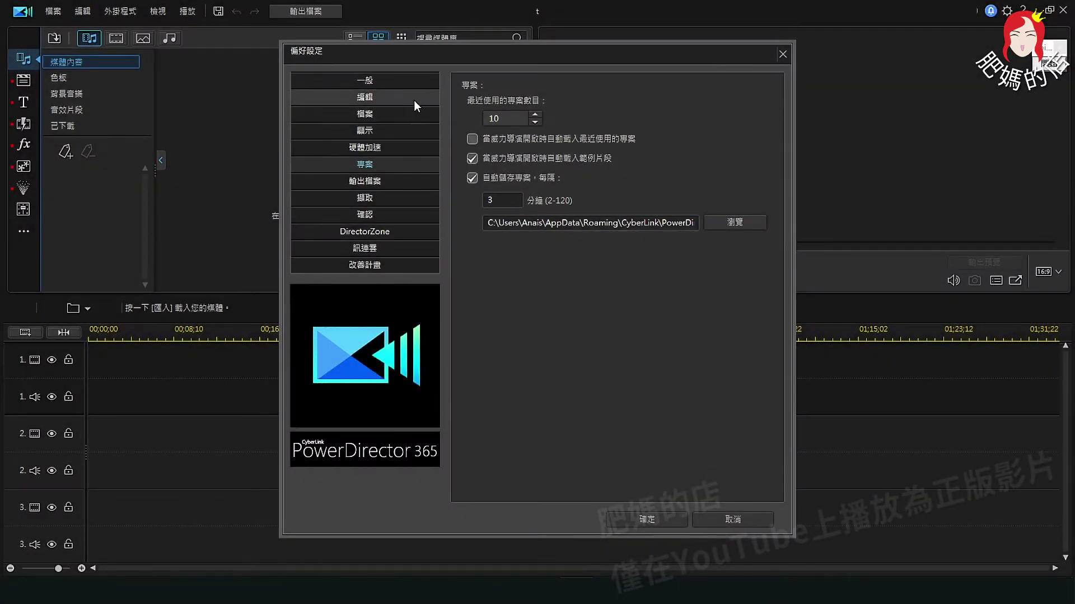
Choose 30 FPS (NTSC) as the timeline frame rate in the general (一般) preferences and apply the preferences
left_click(399, 80)
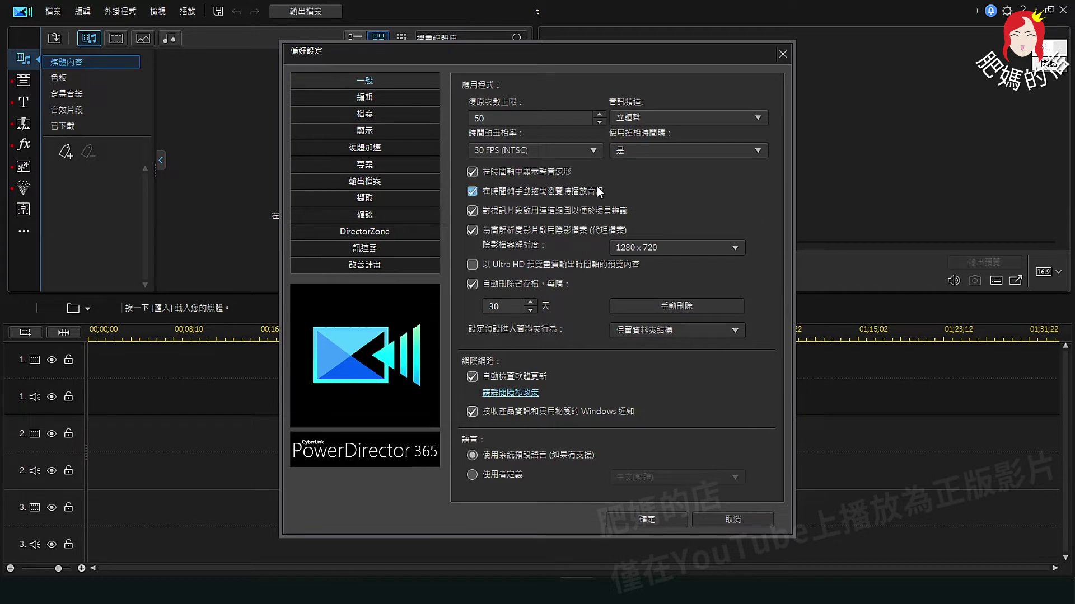
left_click(536, 153)
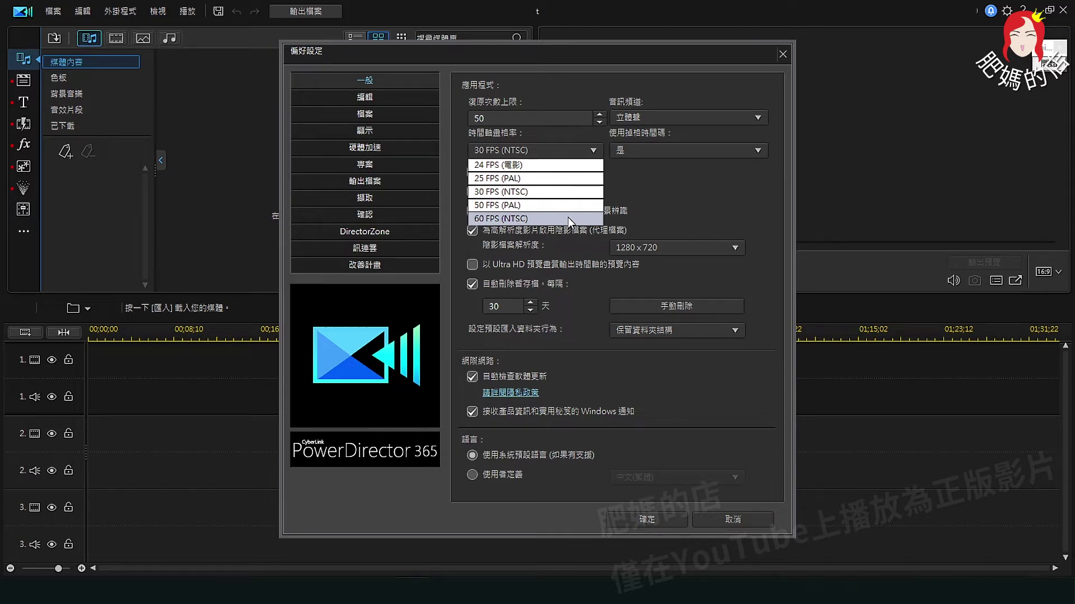
left_click(546, 192)
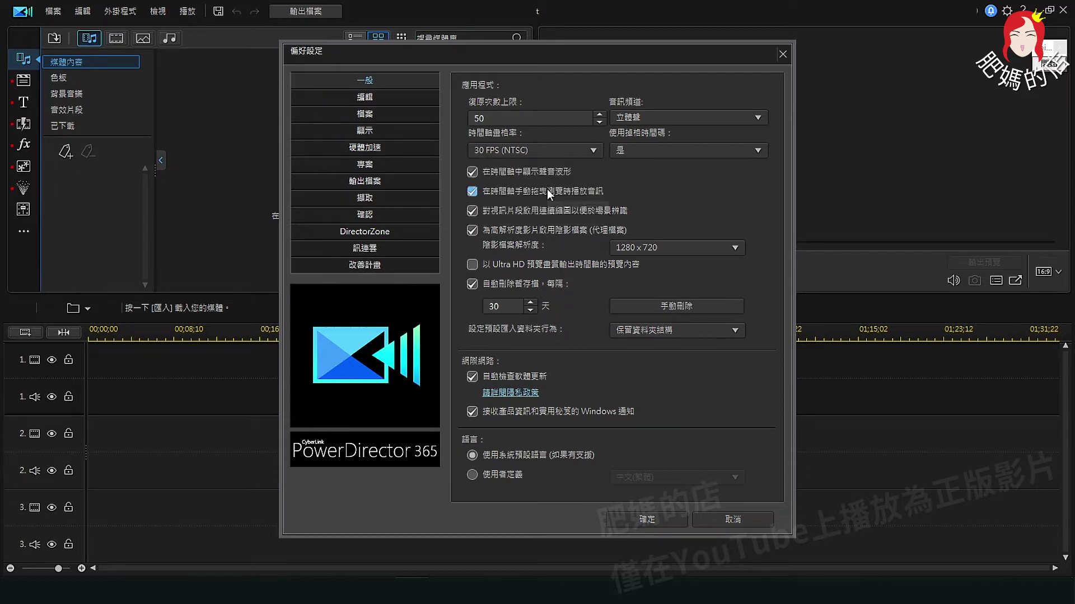
left_click(662, 524)
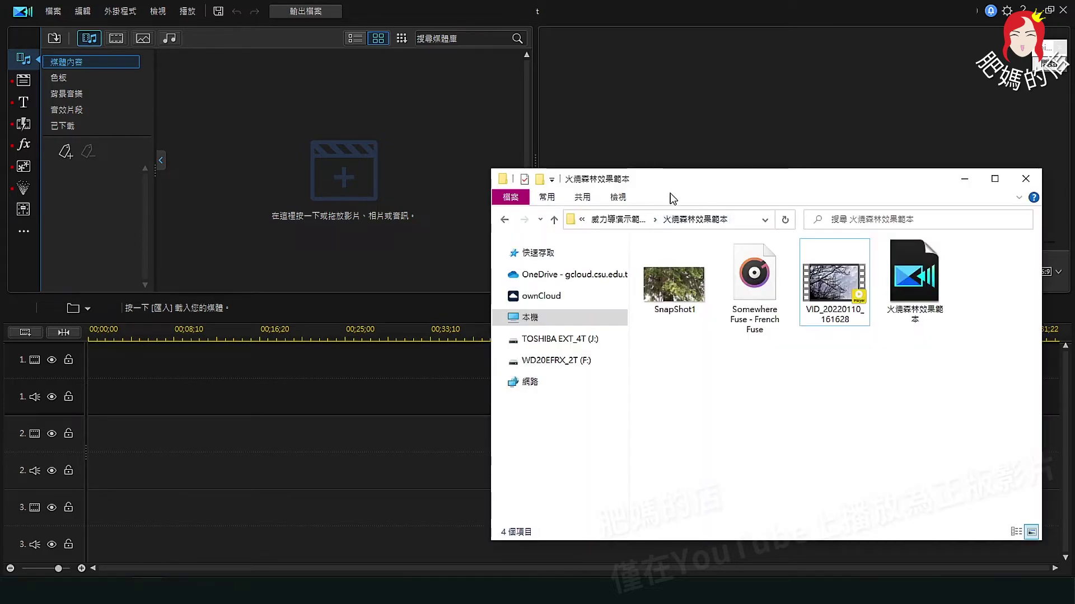
Import SnapShot1, Somewhere Fuse - French Fuse and VID_20220110_161628 from the open 火燒森林效果範本 folder window into the media library
left_click_drag(671, 179, 664, 142)
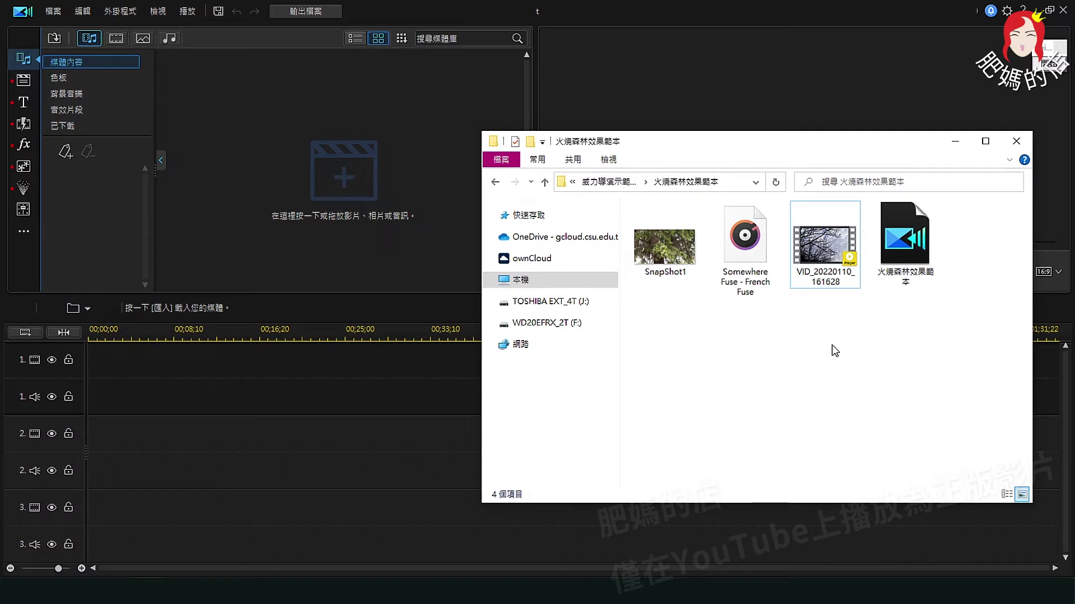
left_click_drag(832, 345, 663, 242)
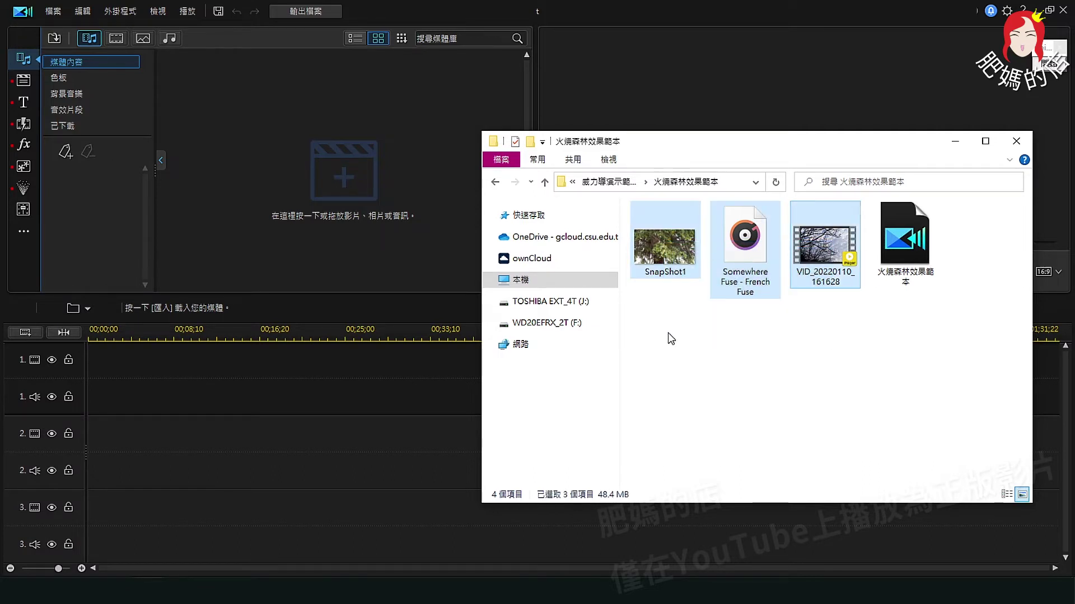
left_click_drag(646, 330, 848, 230)
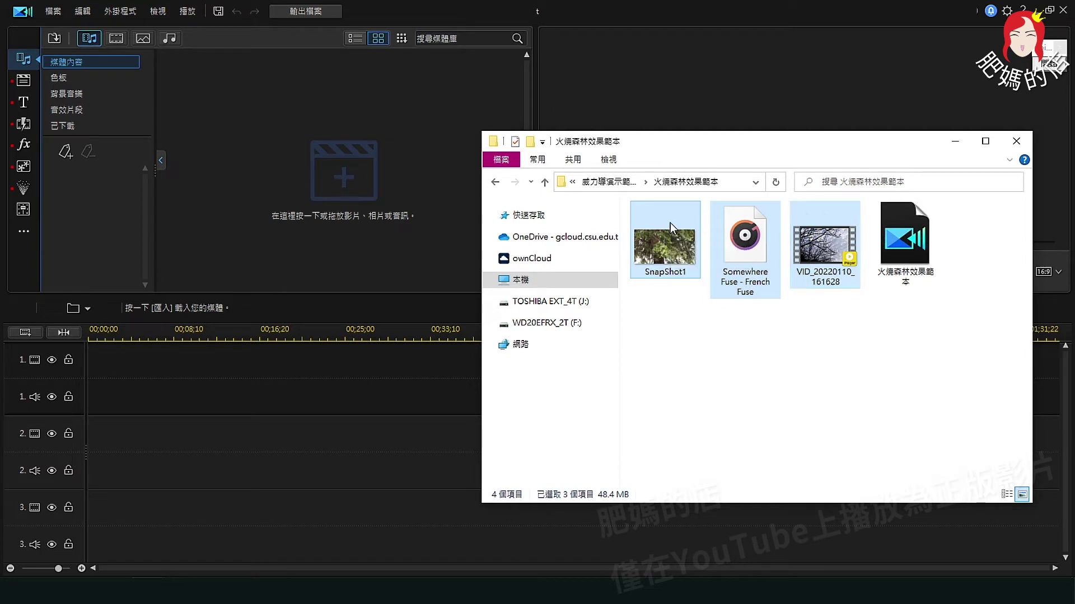
left_click_drag(670, 223, 600, 232)
left_click_drag(210, 99, 323, 178)
left_click_drag(322, 176, 322, 175)
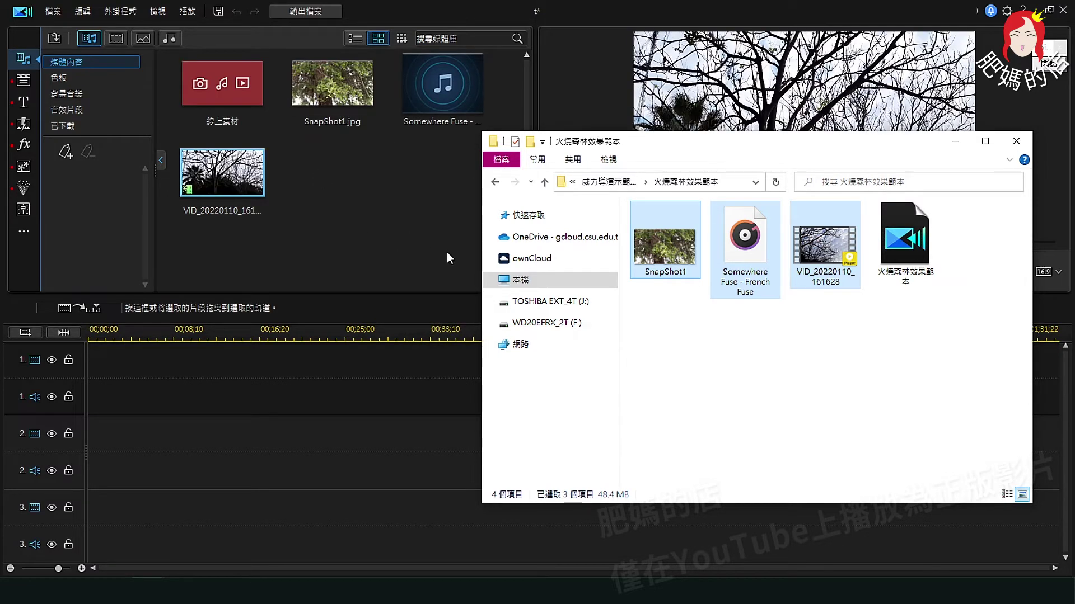
left_click(412, 236)
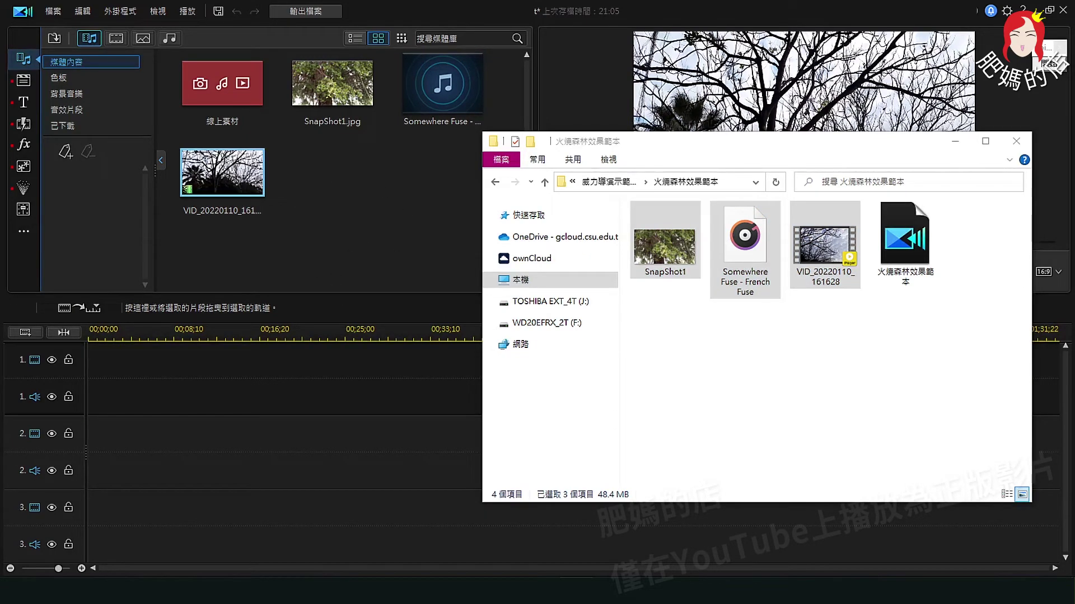
Import all the images, music and video files in the 小猴頭頂著火了範本 folder as media files
left_click(53, 12)
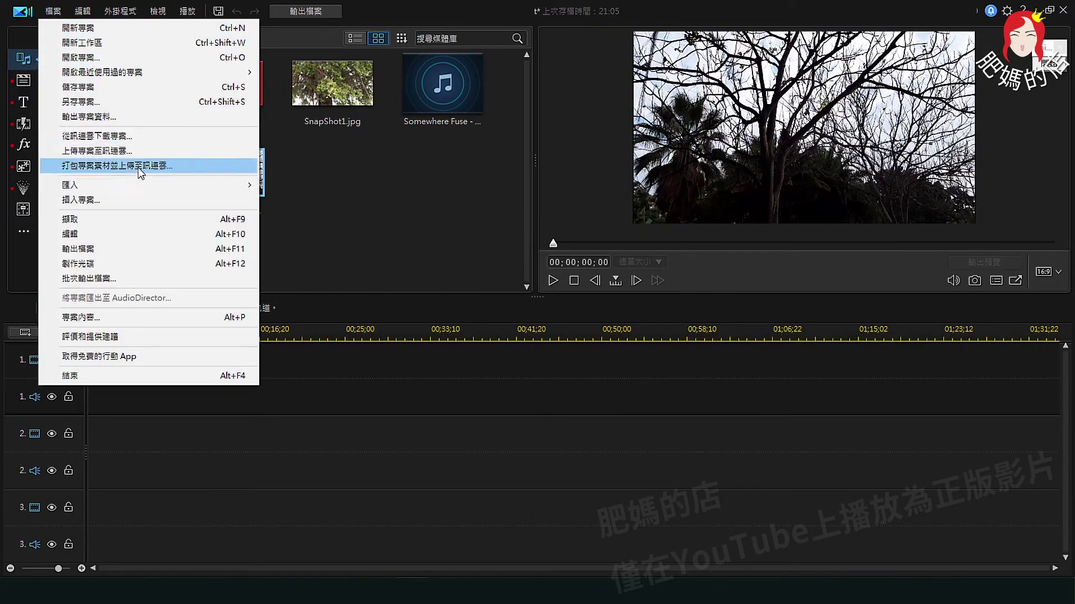
mouse_move(144, 186)
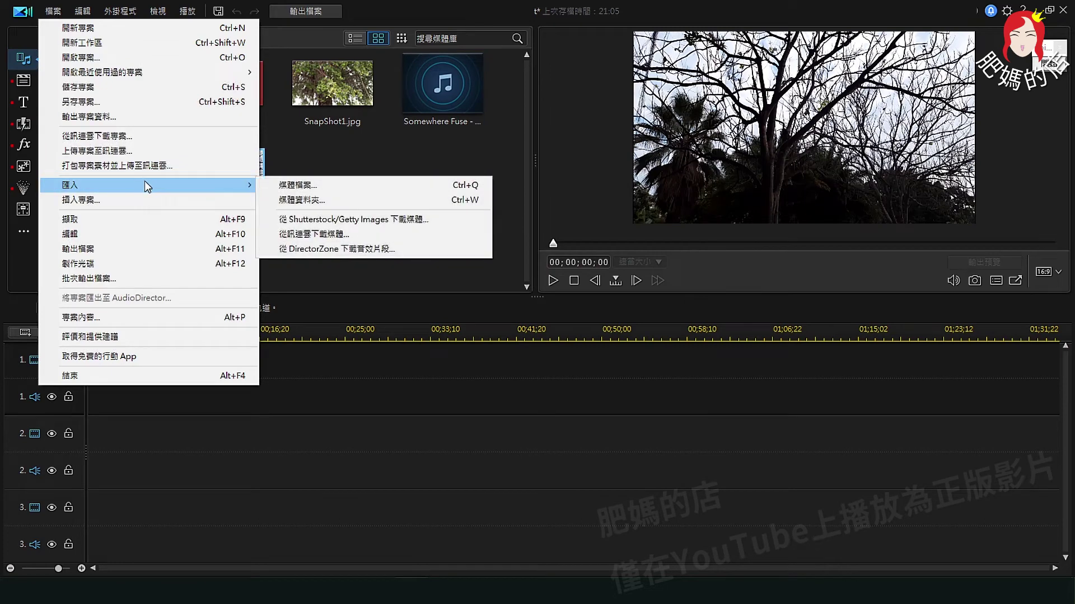
left_click(345, 187)
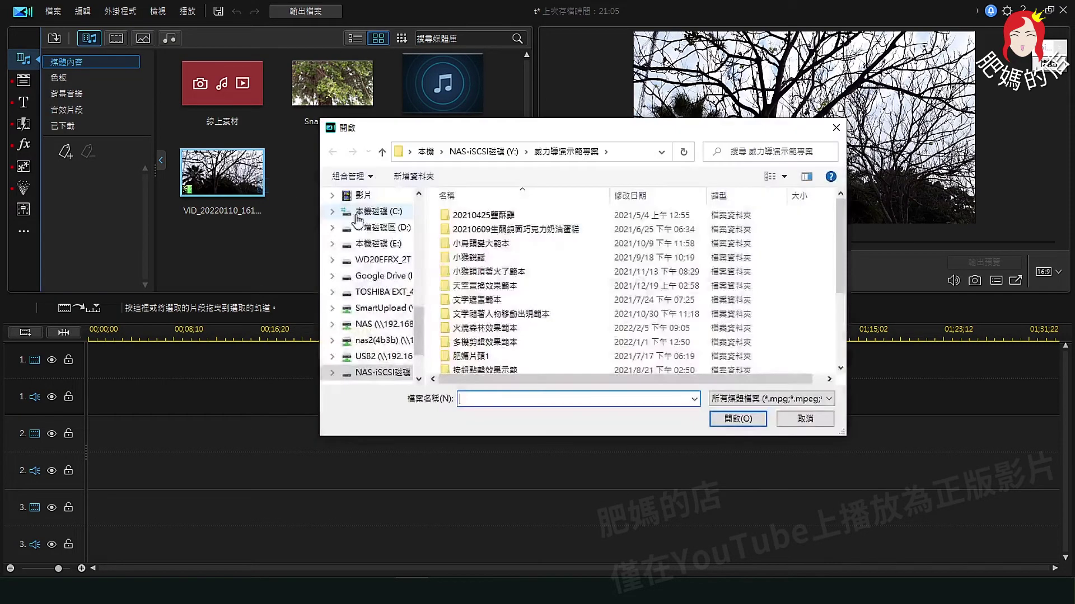
double_click(495, 272)
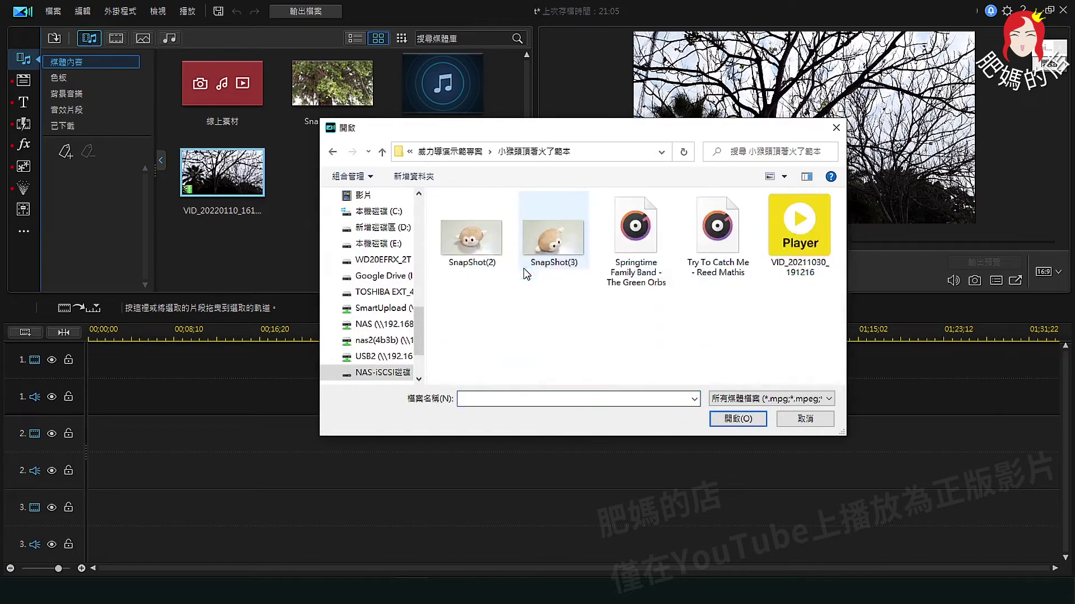
left_click_drag(559, 300, 462, 227)
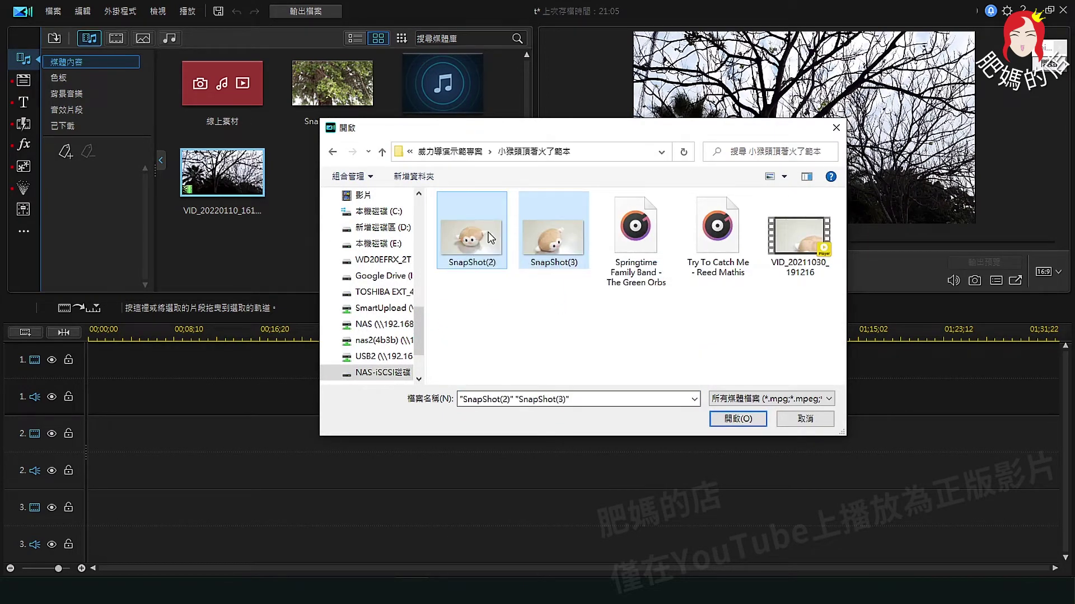
left_click_drag(819, 334, 442, 217)
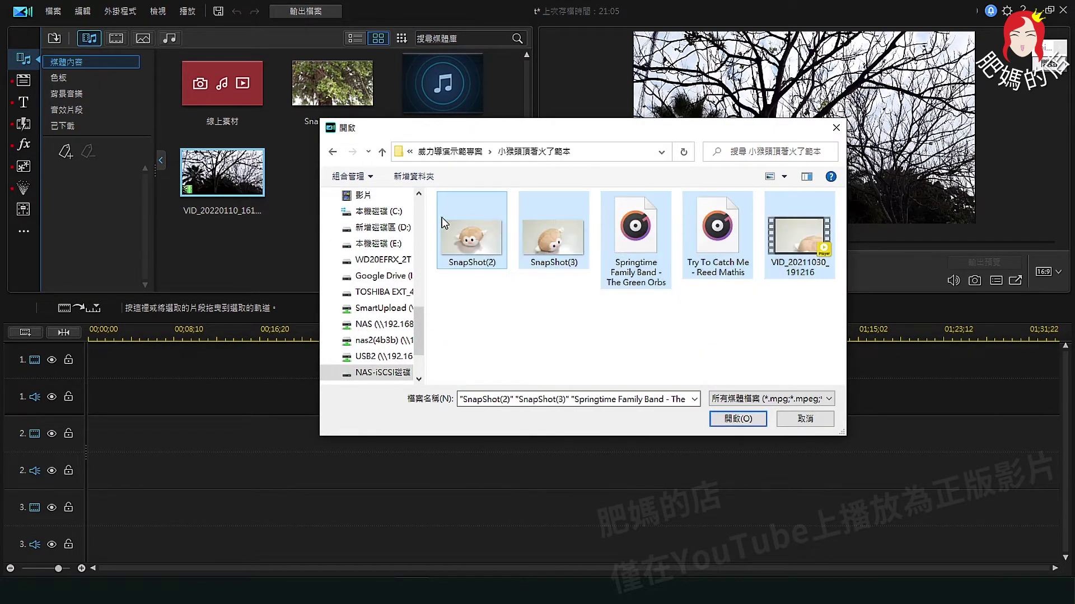
left_click(738, 420)
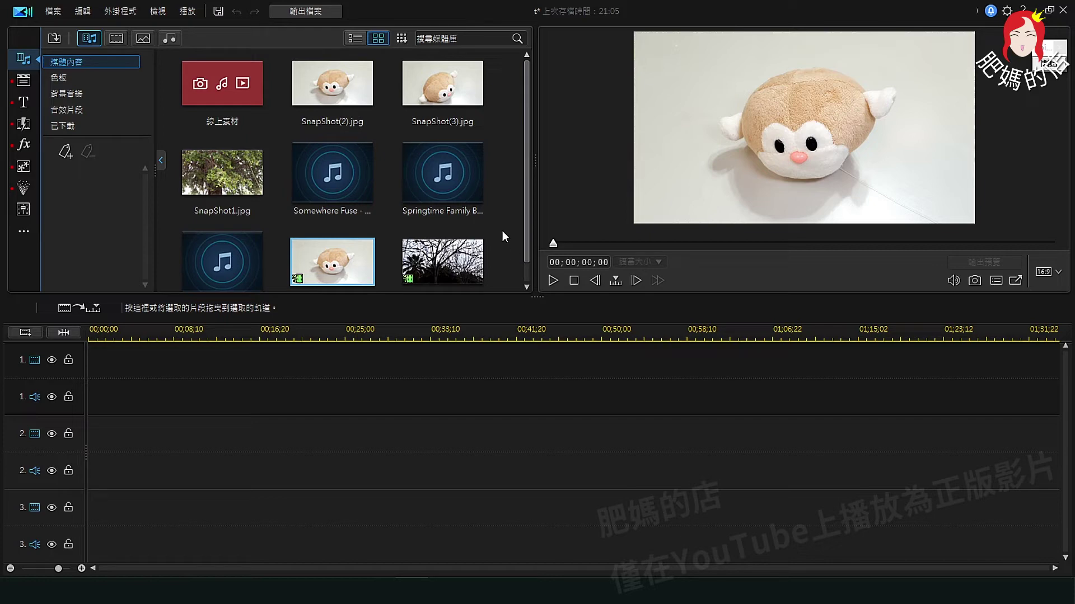
mouse_move(451, 258)
key("F9")
mouse_move(70, 23)
left_mouse_down()
mouse_move(124, 44)
mouse_move(203, 53)
left_mouse_up()
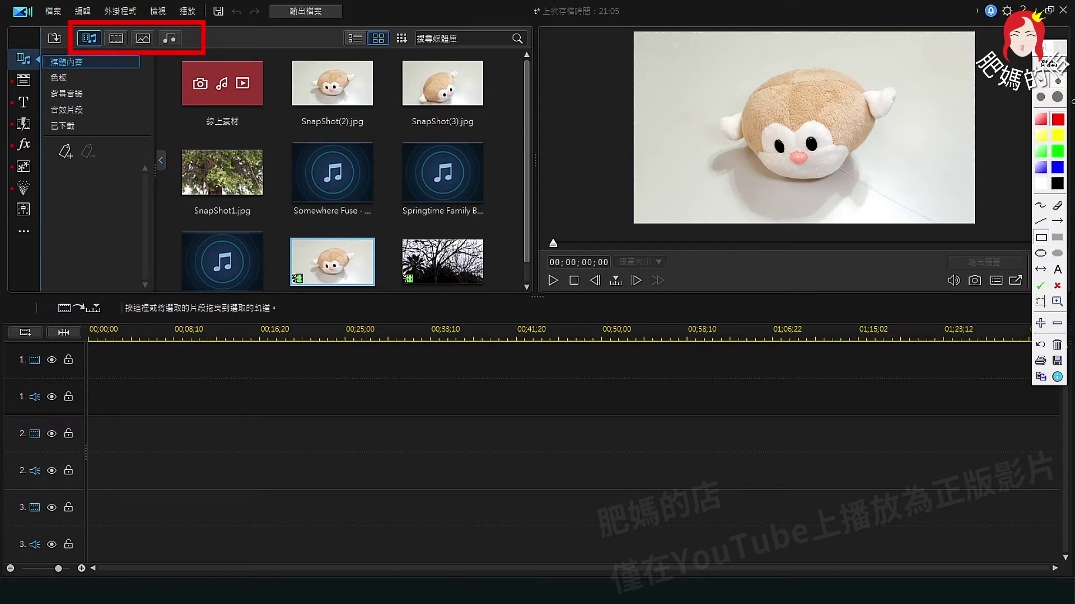
key("F9")
Filter the media library by videos, images and audio in turn to view each media type
left_click(116, 38)
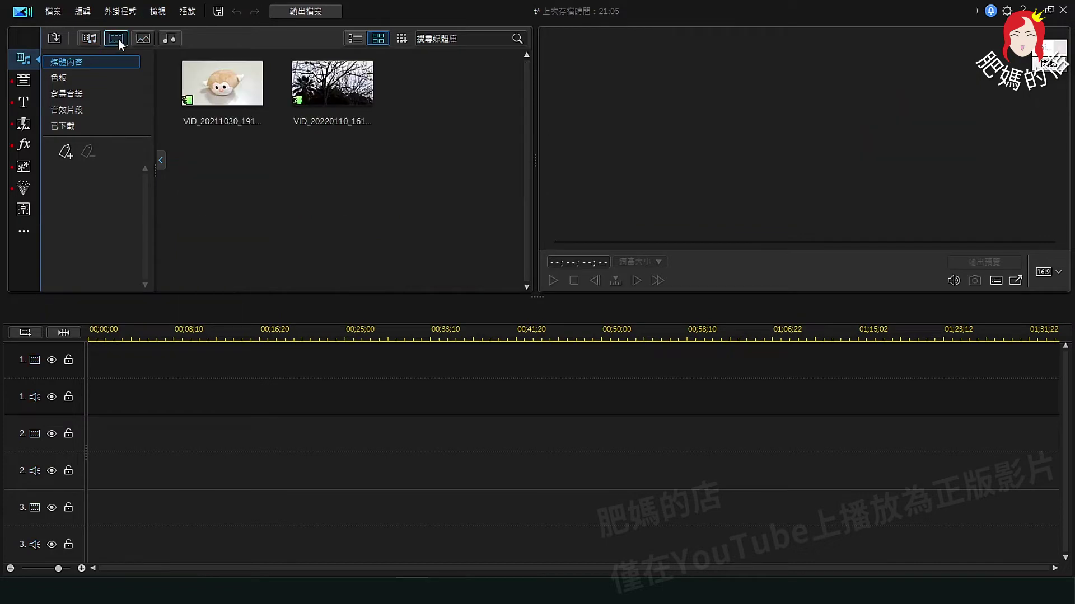
left_click(145, 39)
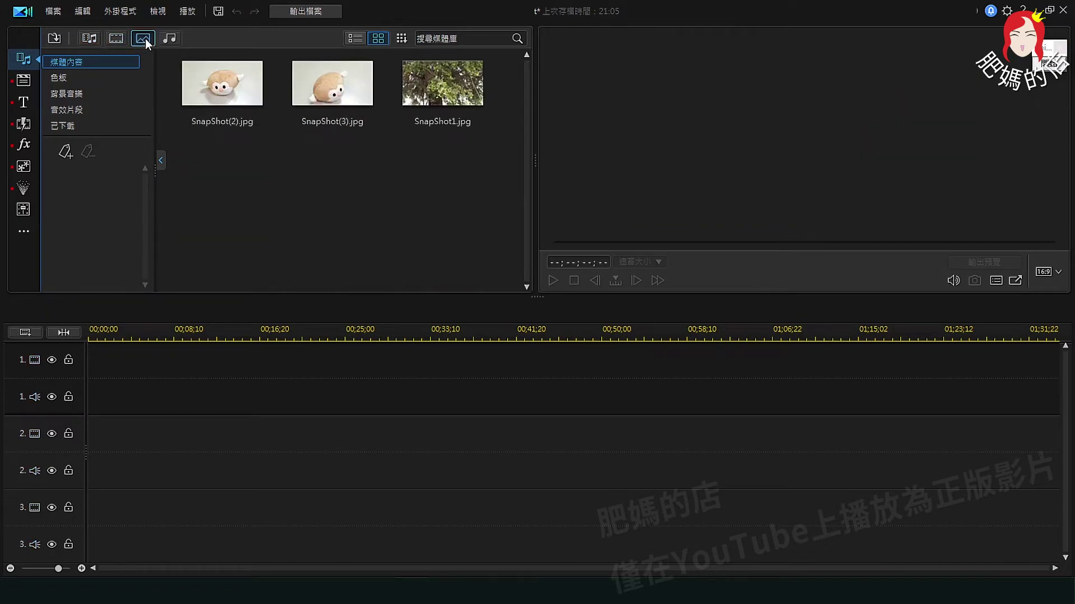
left_click(170, 38)
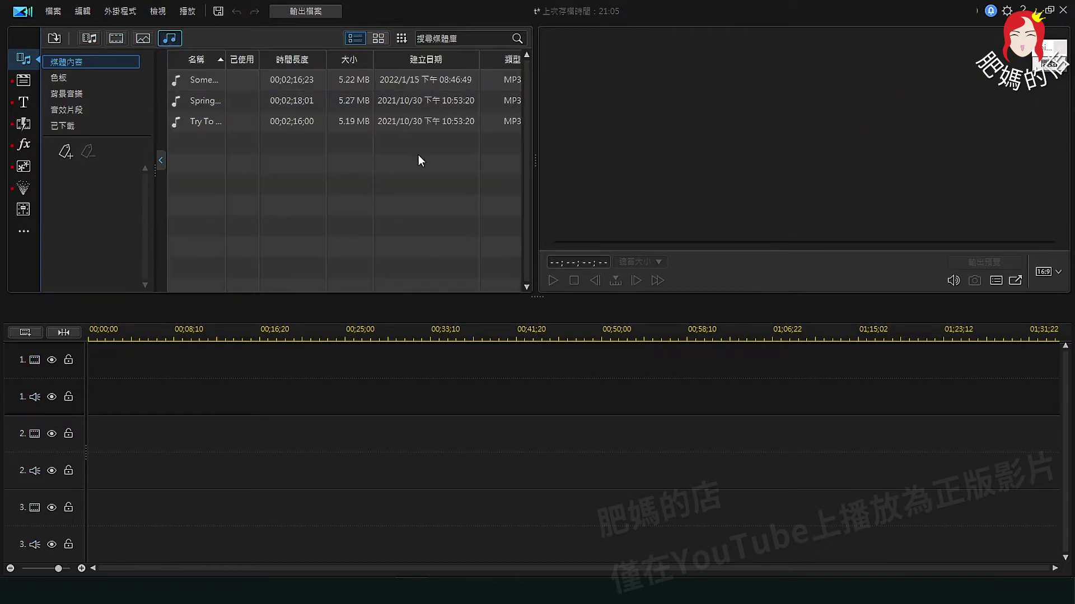
Show all media types and import the 影片設計範本_美好記錄效果 folder, including its subfolders, into the media library
left_click(88, 37)
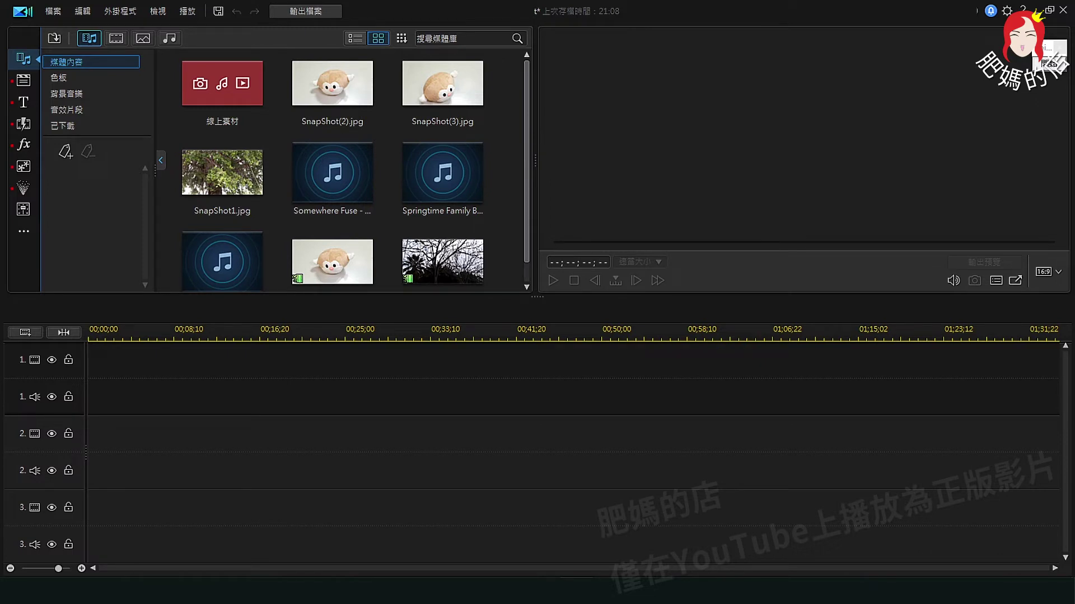
left_click(52, 12)
mouse_move(198, 185)
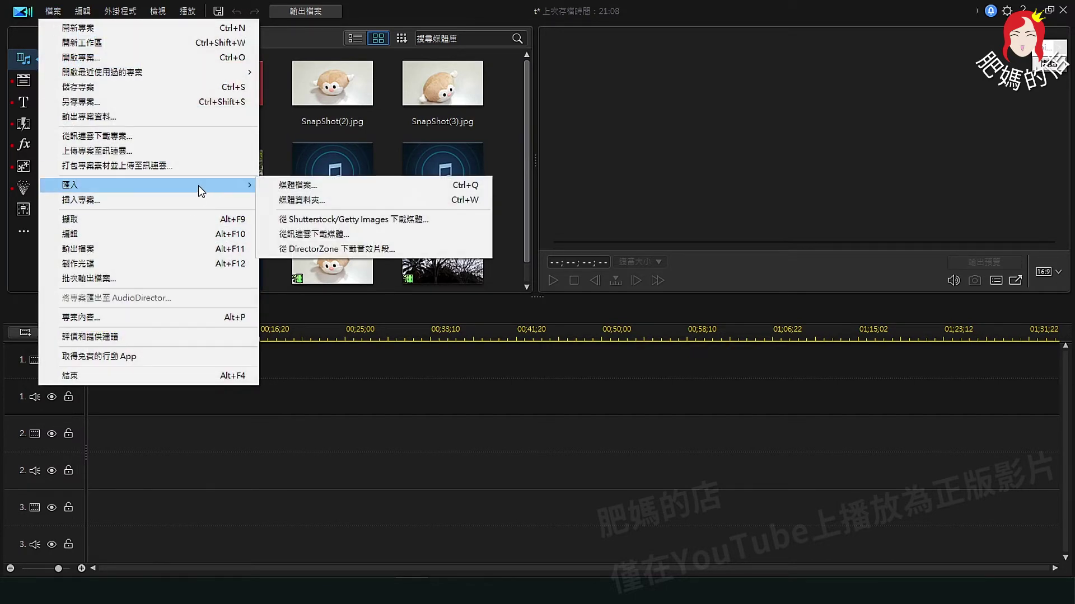
left_click(289, 201)
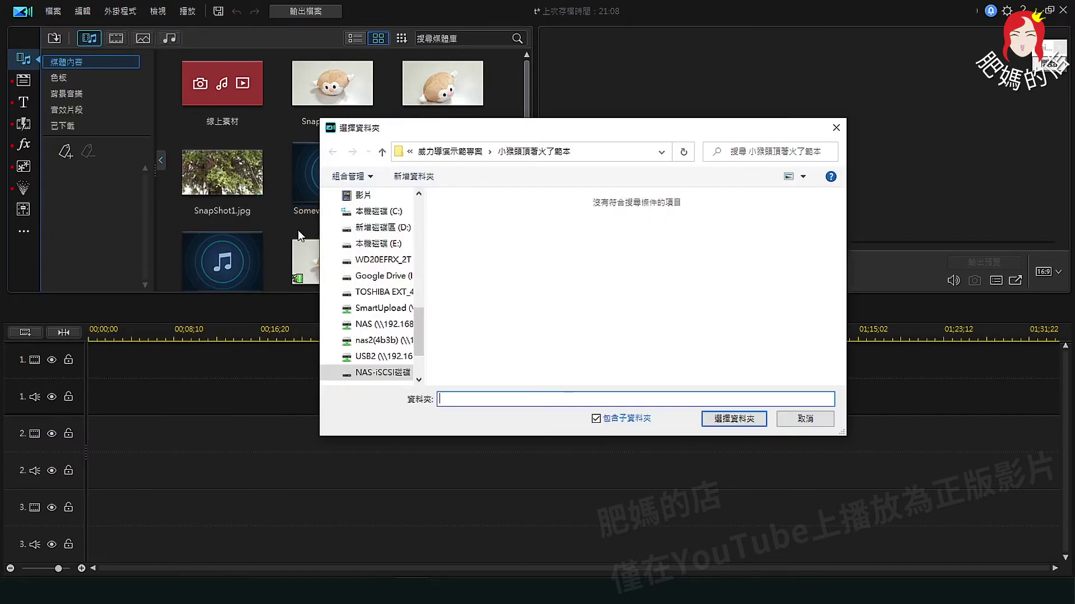
left_click(470, 154)
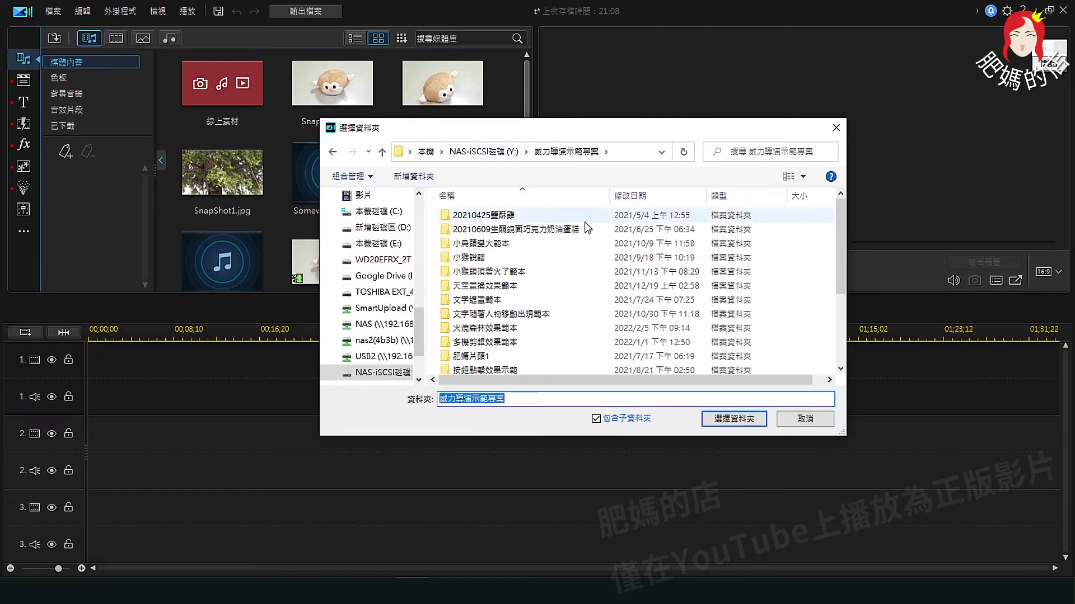
scroll(584, 280, "down", 3)
left_click(609, 338)
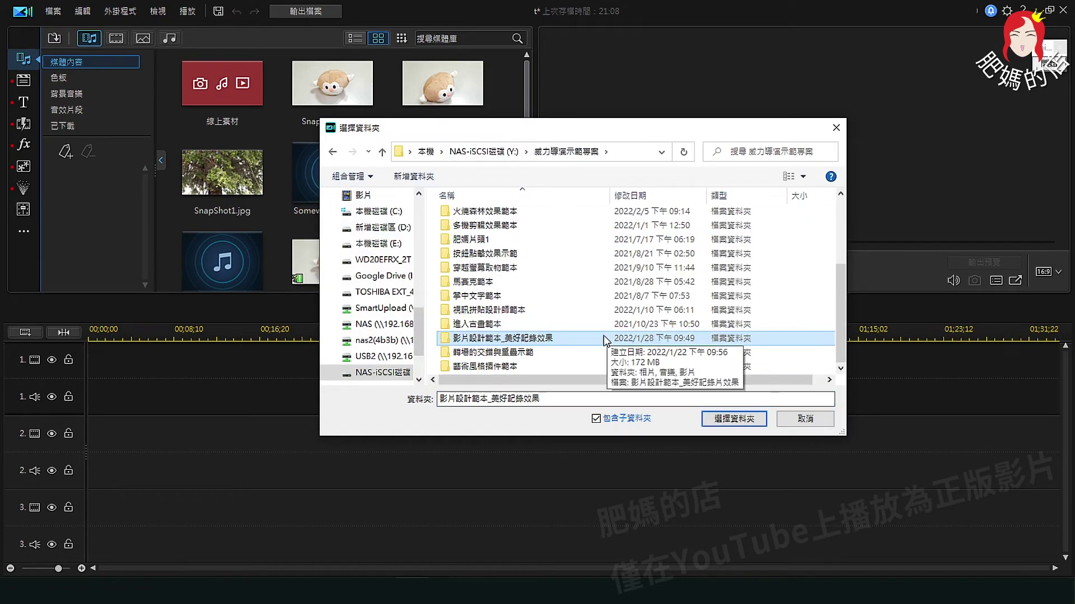
left_click(735, 420)
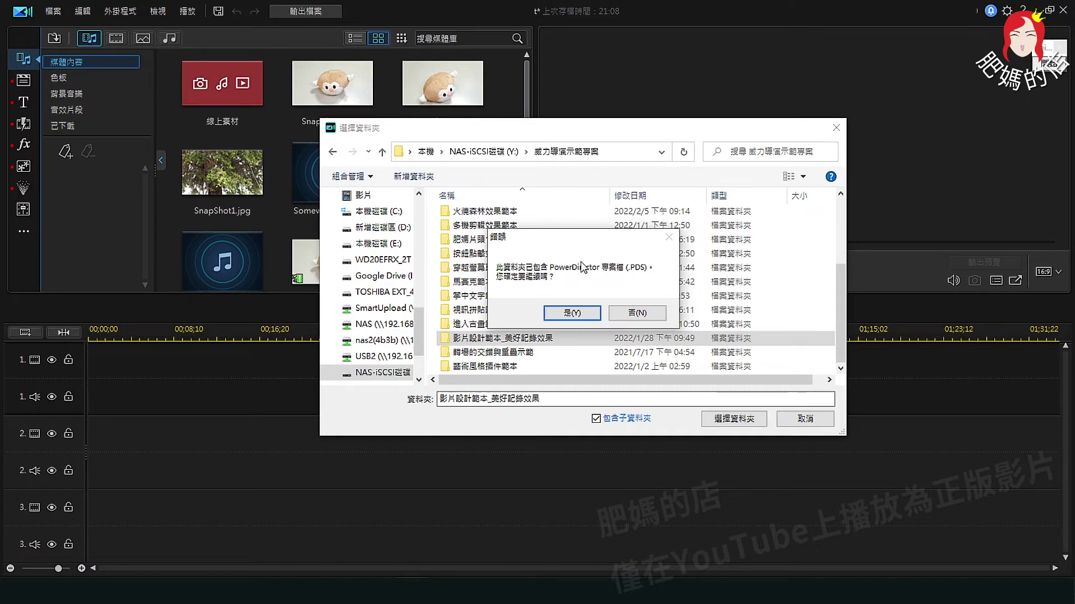
left_click(583, 314)
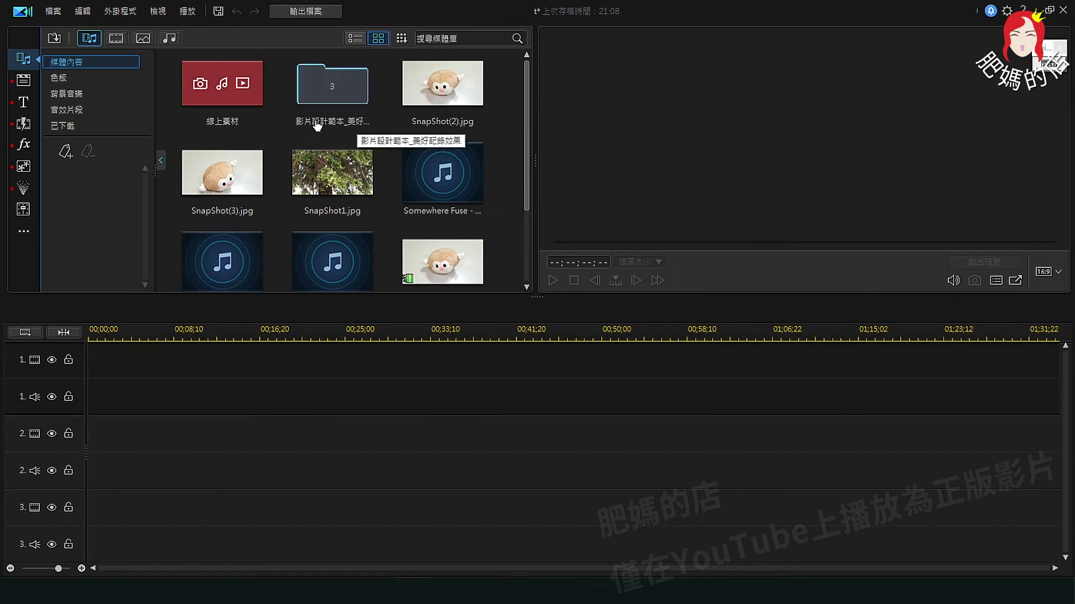
Browse the 相片, 音樂 and 影片 subfolders of the imported 影片設計範本_美好記錄效果 folder
double_click(345, 102)
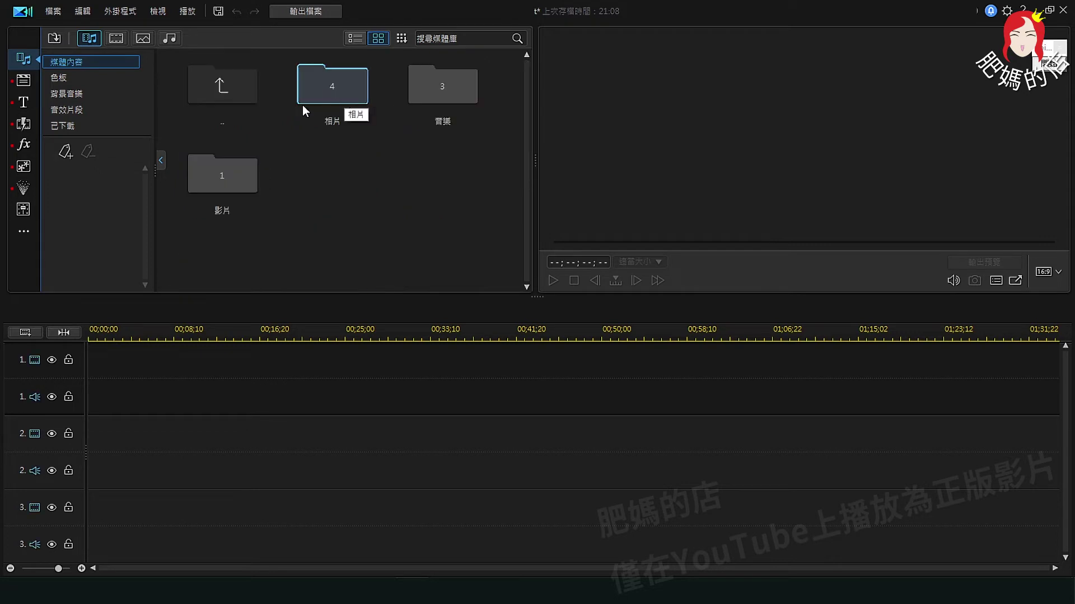
double_click(352, 98)
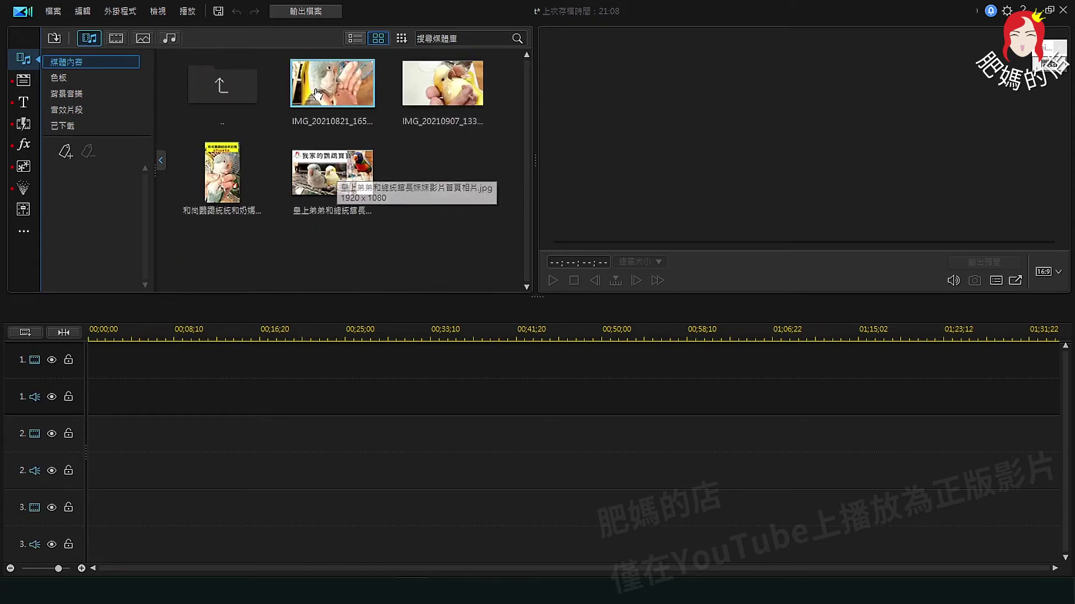
double_click(217, 90)
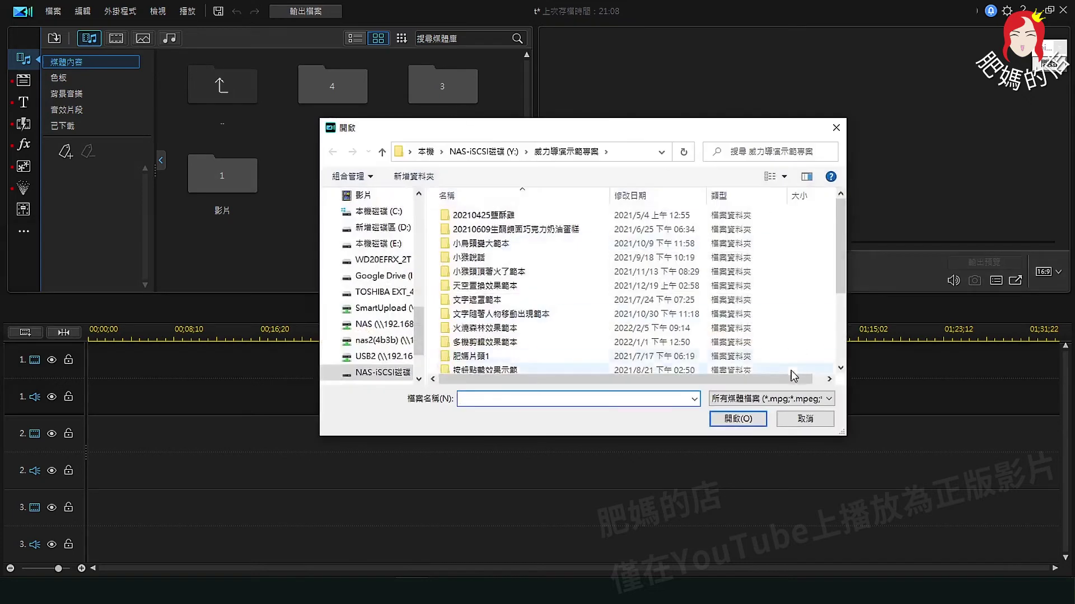
left_click(806, 432)
left_click(476, 75)
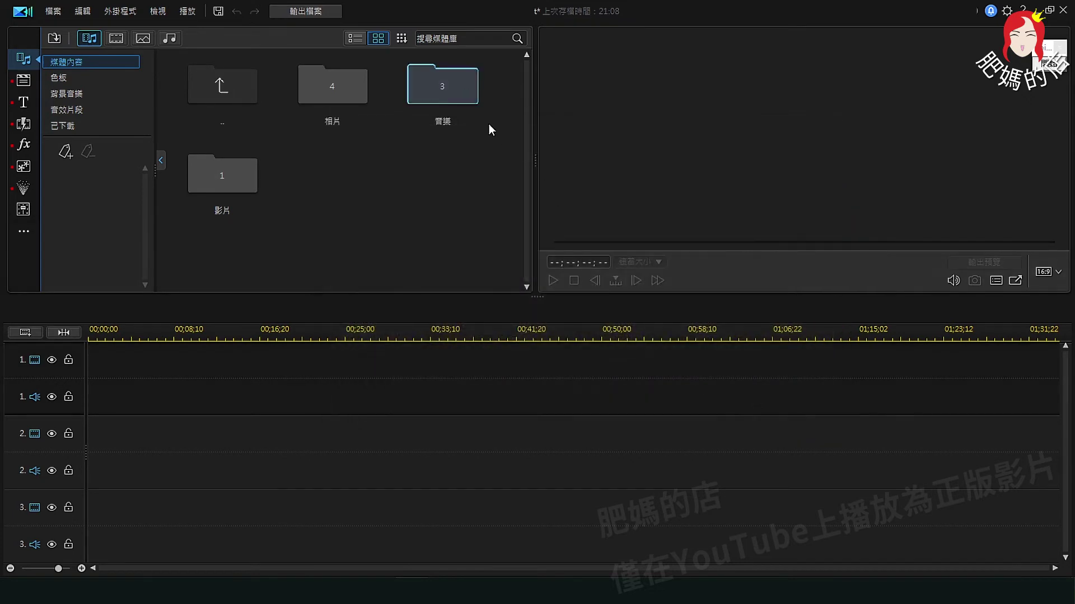
double_click(454, 89)
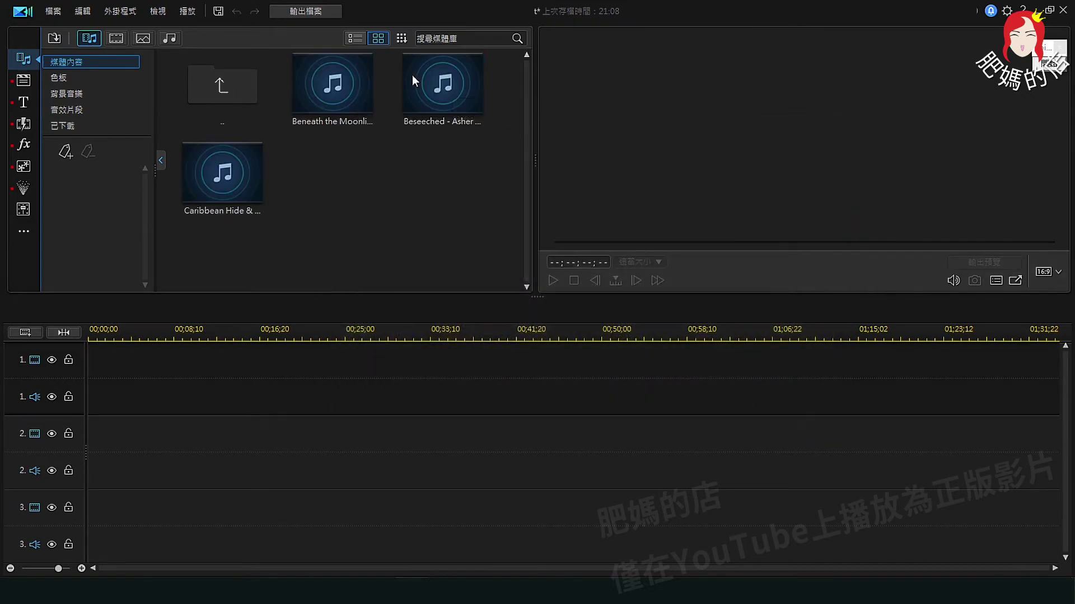
double_click(223, 85)
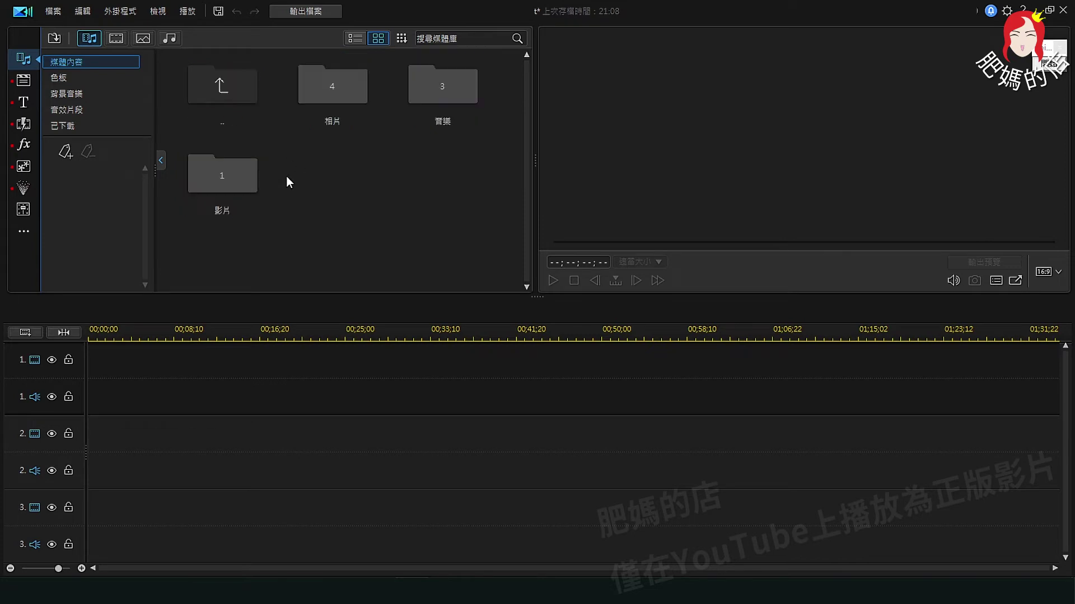
double_click(208, 184)
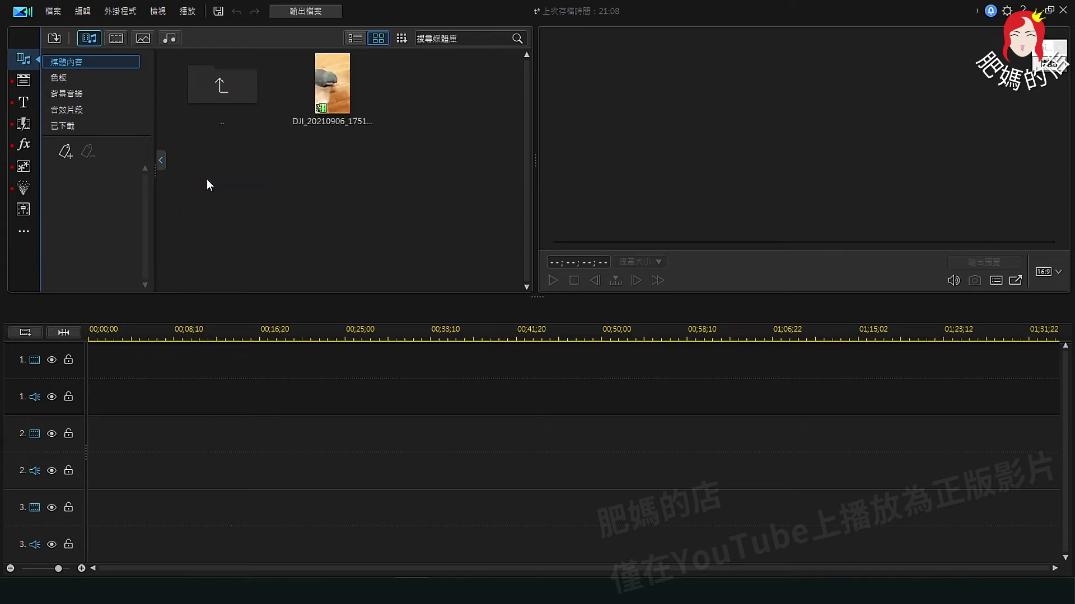
double_click(243, 100)
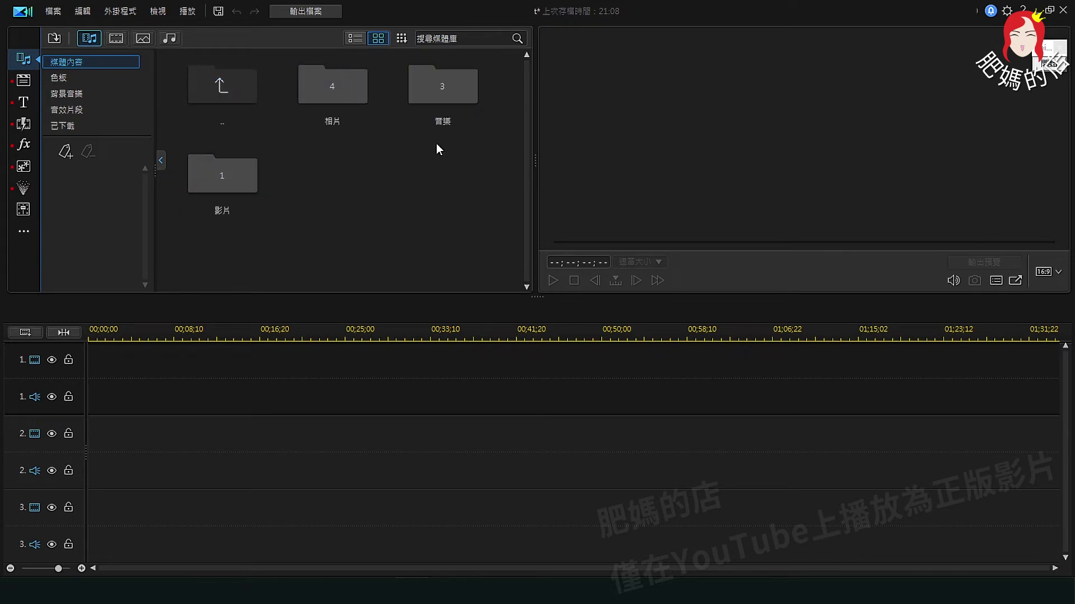
Draw red annotation arrows pointing at the three media subfolders and clear them from the screen
left_click(1058, 221)
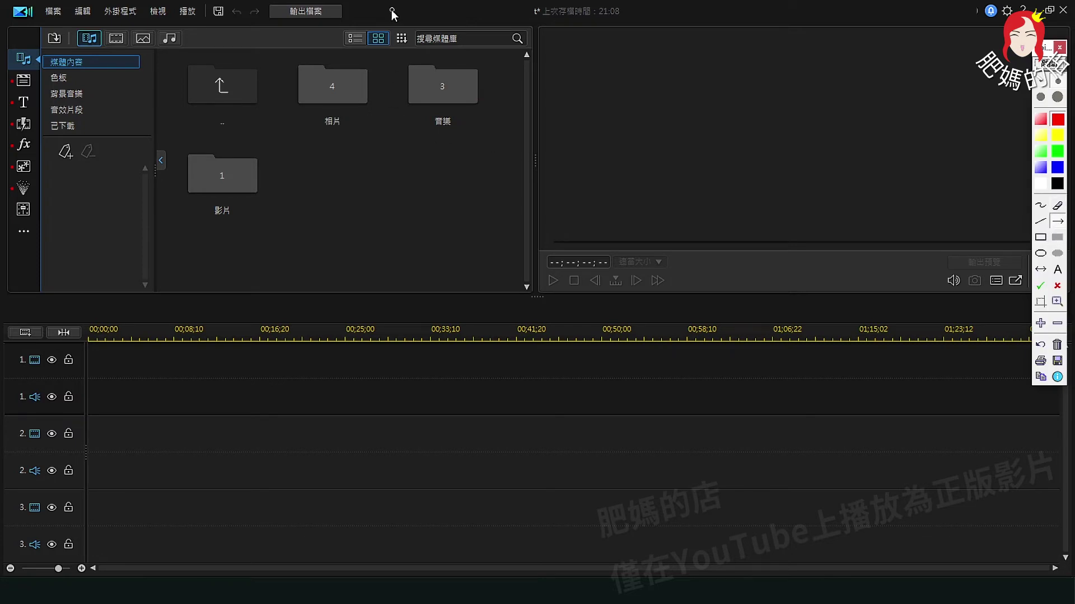
left_click_drag(388, 7, 342, 78)
left_click_drag(482, 25, 451, 78)
left_click_drag(298, 185, 241, 176)
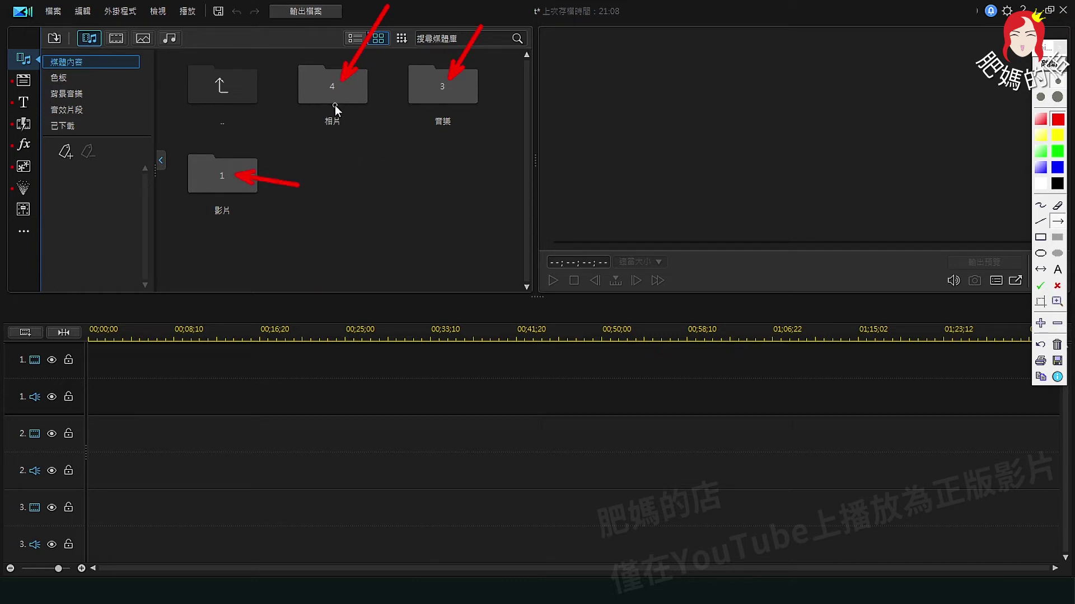
left_click(1061, 68)
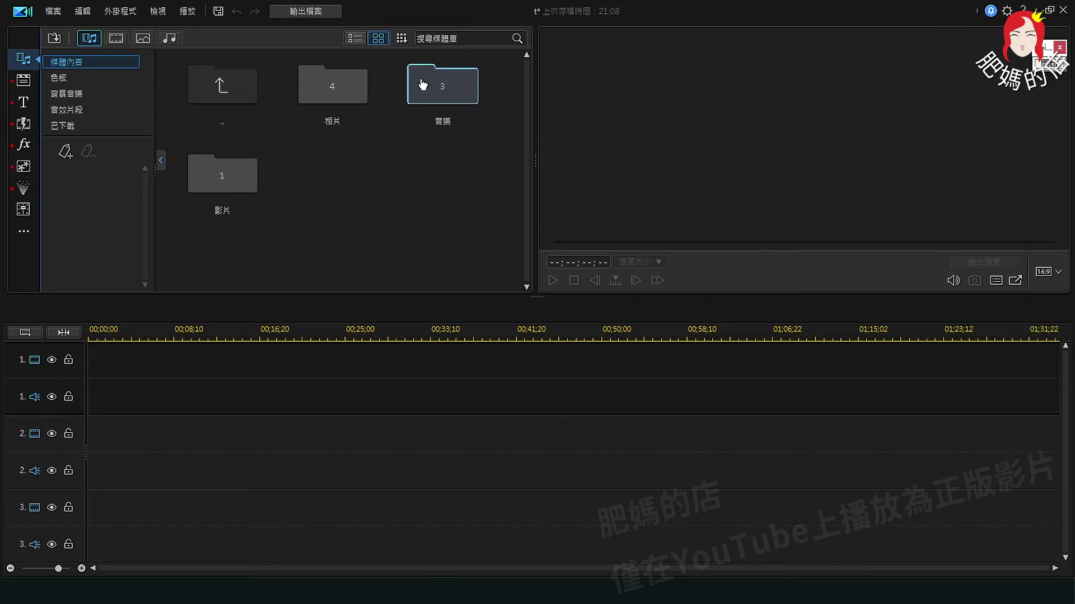
Look into the 相片 subfolder once more and return to the top level of the media library
double_click(345, 87)
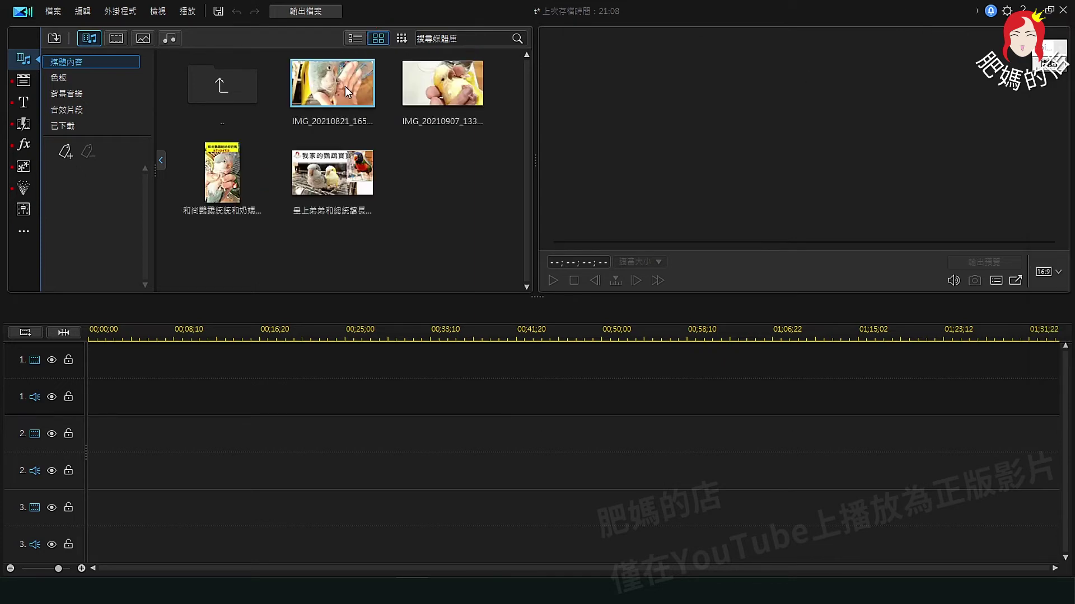
double_click(230, 90)
double_click(230, 90)
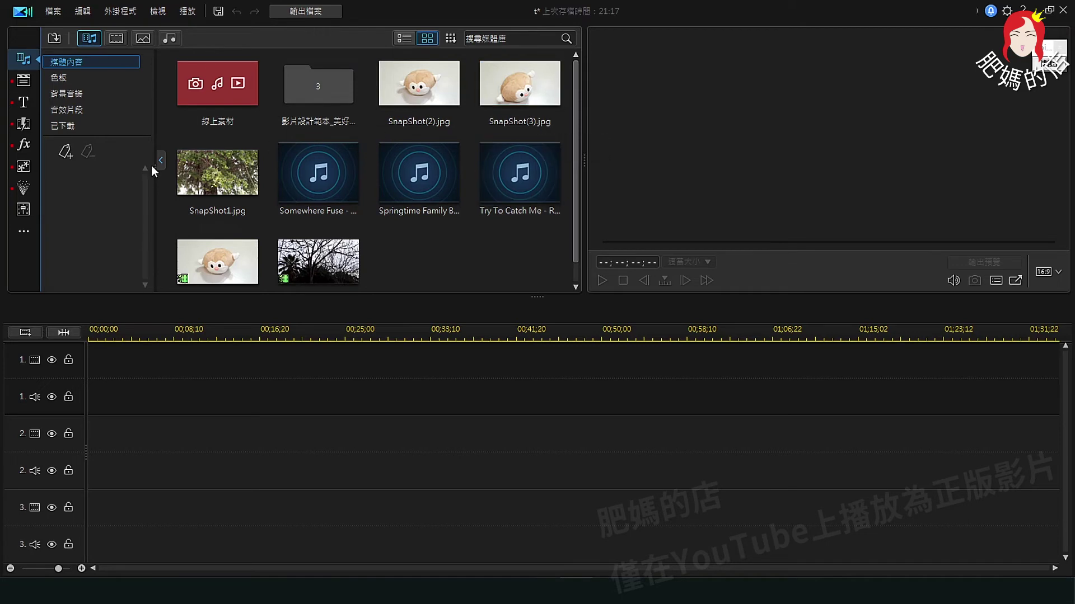
Preview SnapShot(2).jpg, SnapShot(3).jpg and the toy monkey video from the media library
left_click(429, 89)
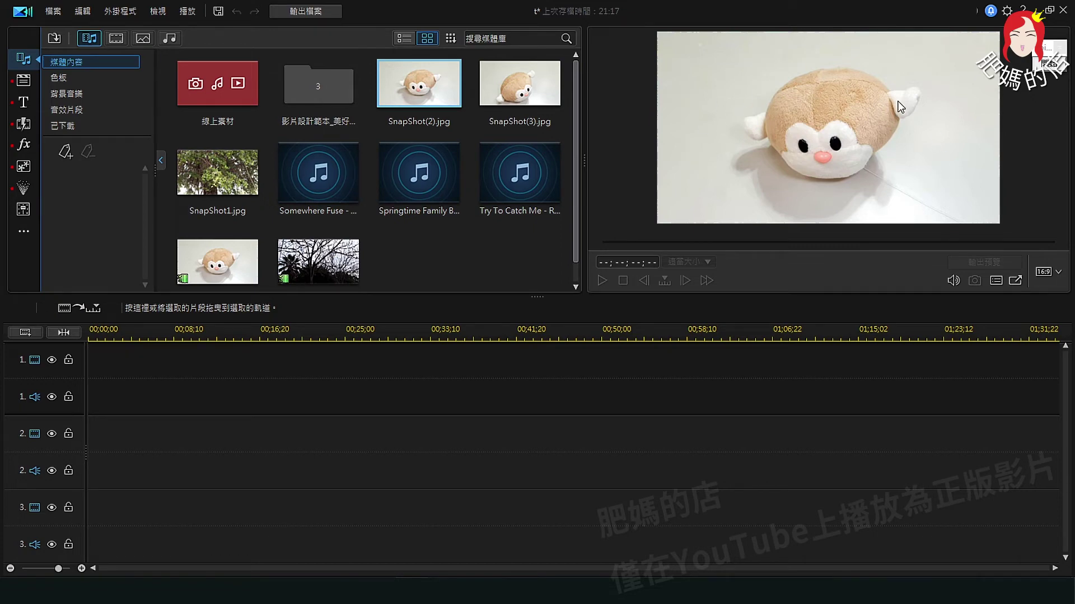
left_click(497, 90)
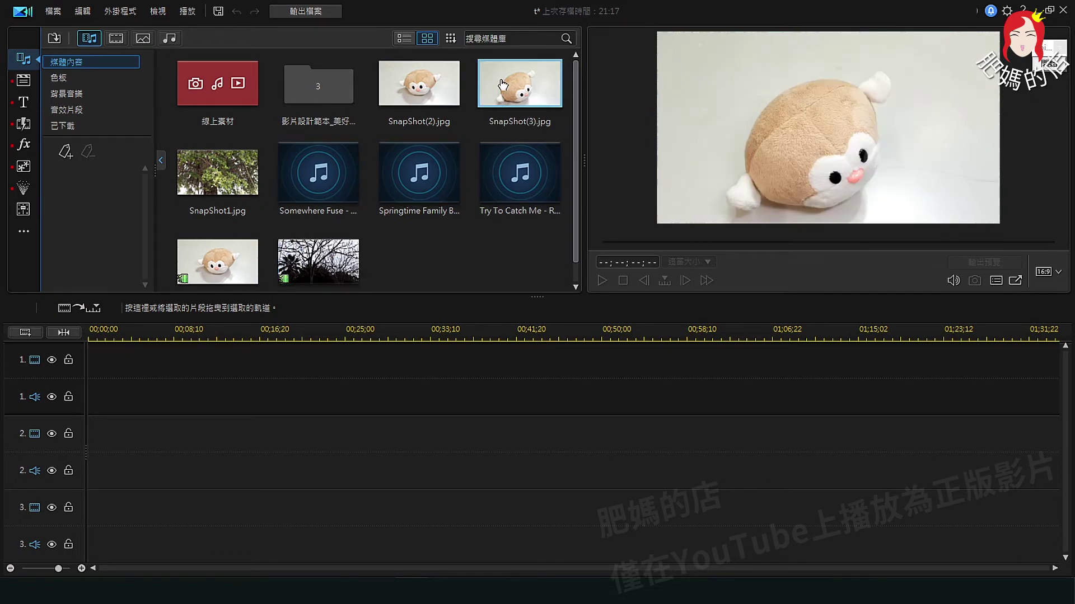
left_click(228, 261)
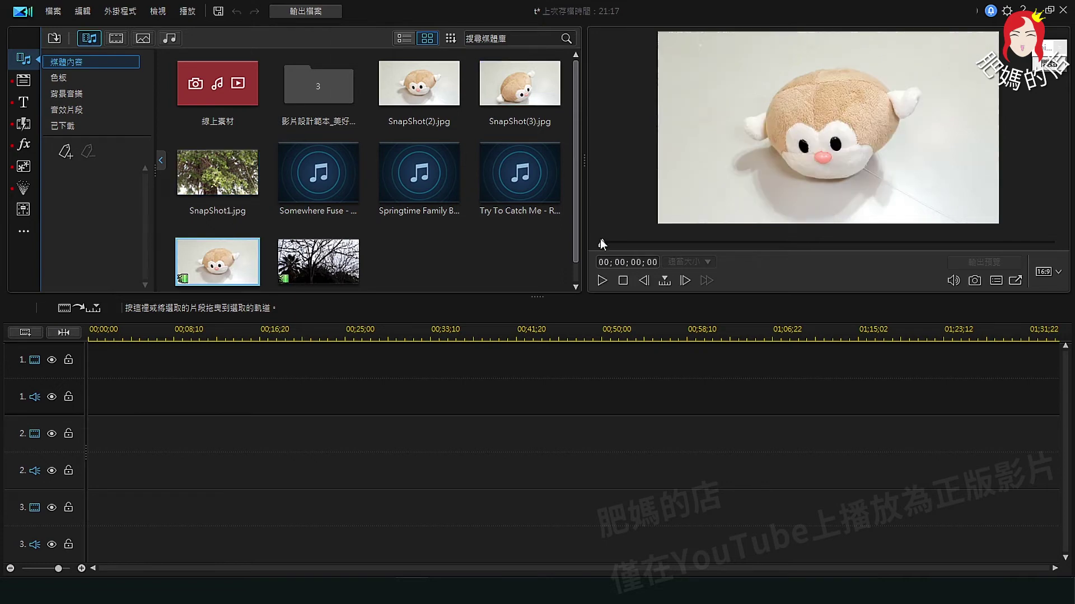
mouse_move(602, 246)
left_mouse_down()
mouse_move(930, 246)
mouse_move(600, 260)
left_mouse_up()
Place the toy monkey video at the start of track 1 and play a short part of it
left_click_drag(223, 260, 88, 354)
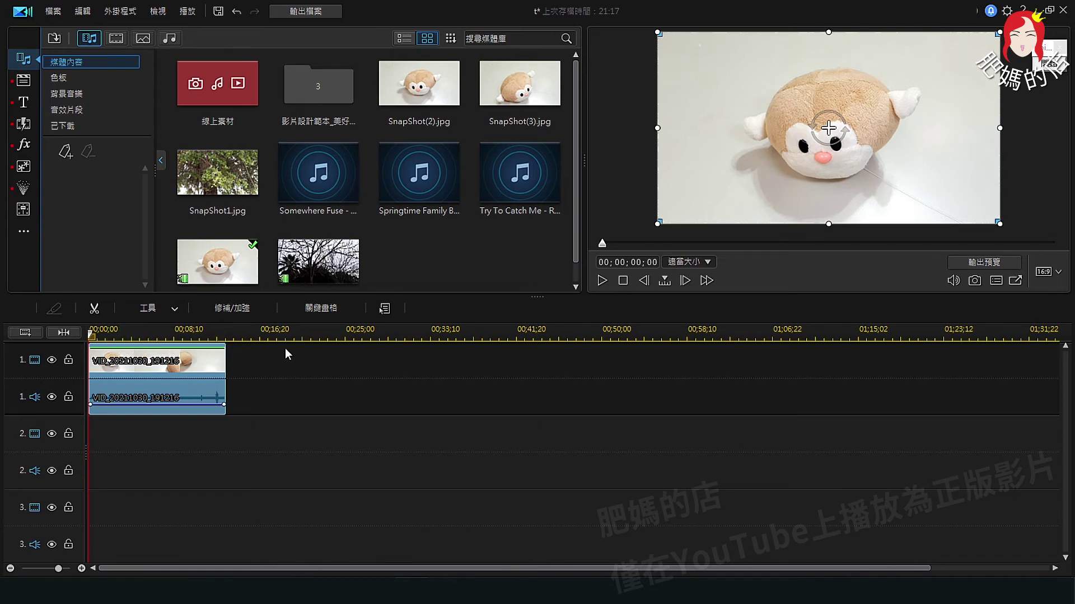
left_click(602, 281)
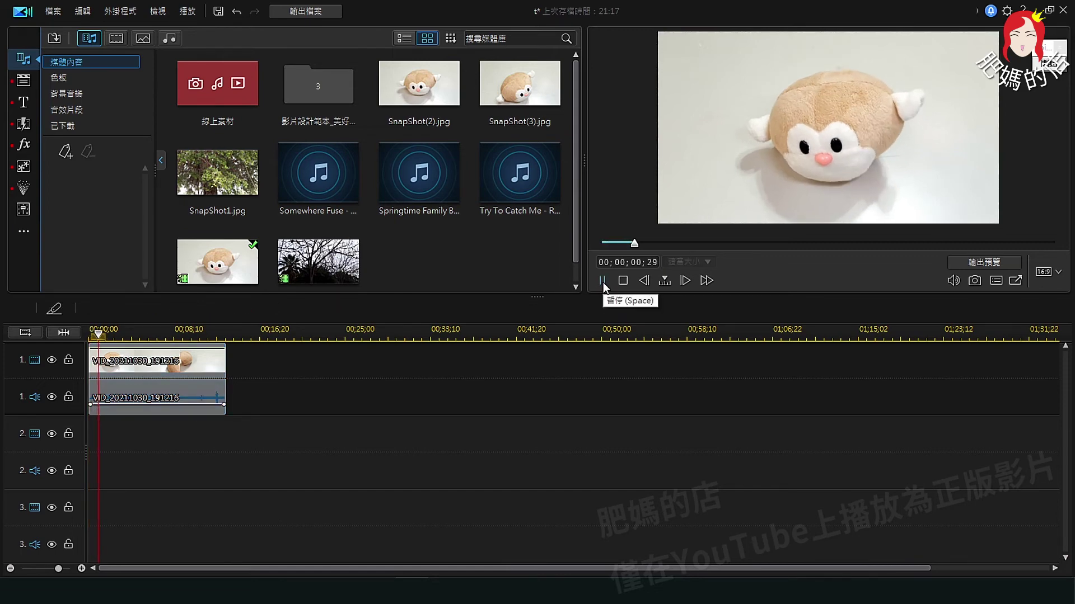
left_click(603, 282)
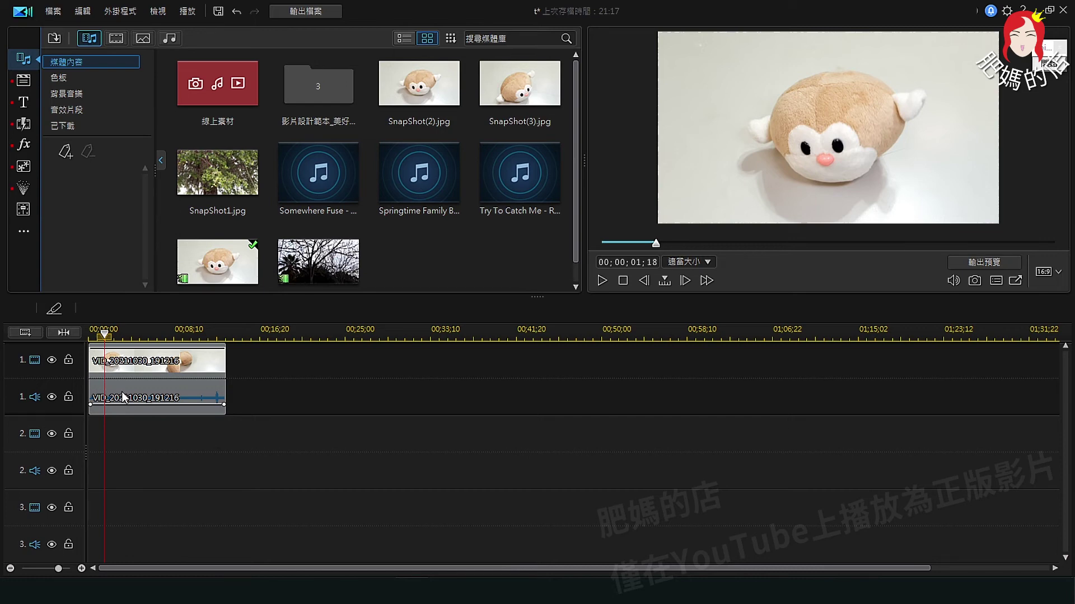
Unlink the video and audio of the VID_20211030_191216 clip on track 1
left_click(139, 362)
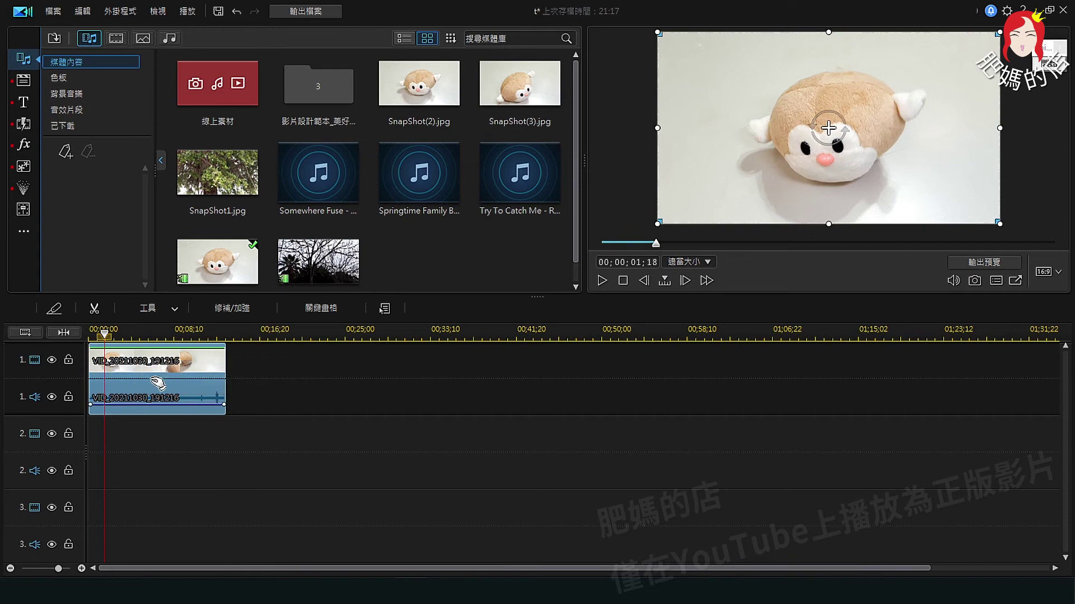
right_click(133, 364)
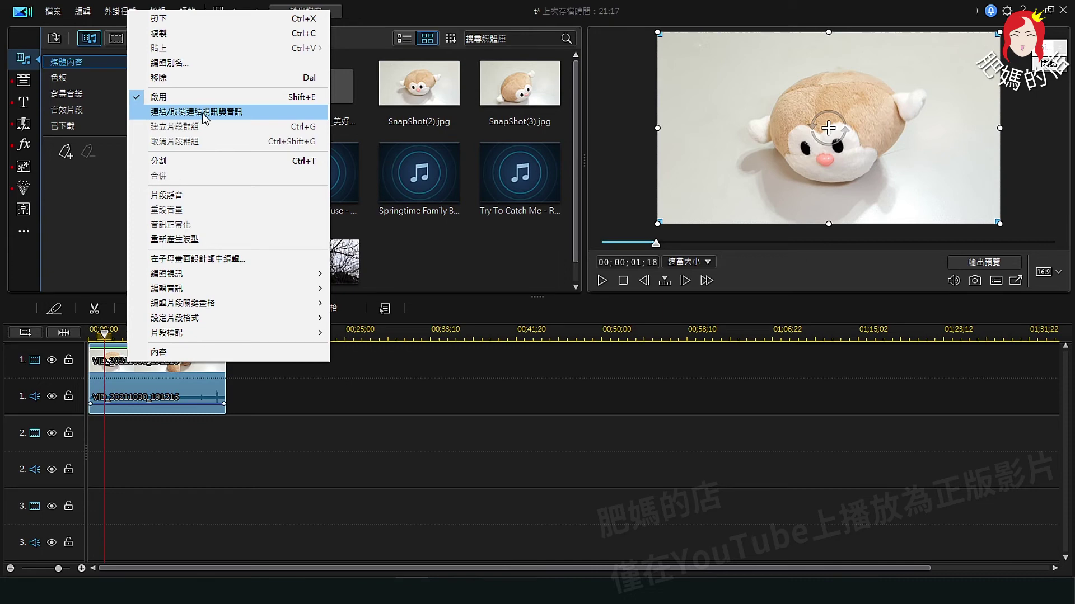
left_click(246, 113)
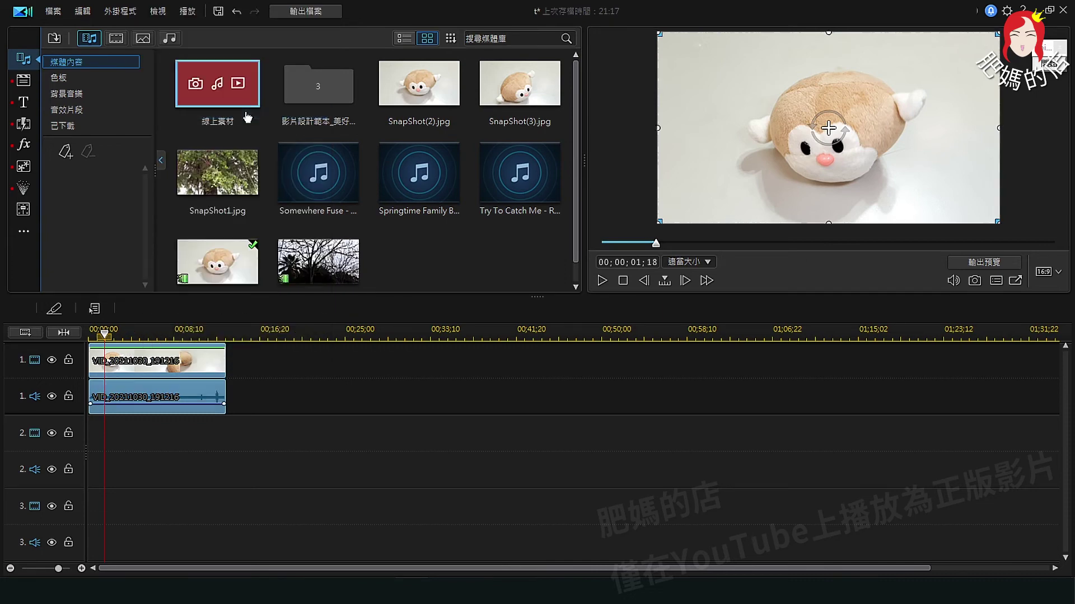
Try moving the unlinked video and audio parts of the track 1 clip separately on the timeline
left_click(291, 364)
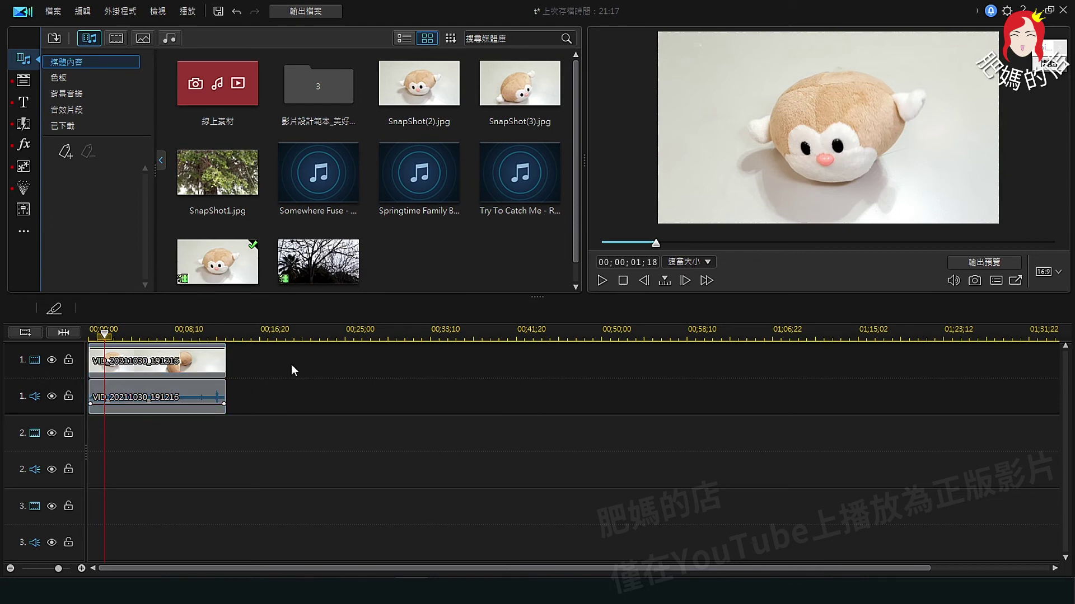
mouse_move(197, 370)
left_mouse_down()
mouse_move(299, 356)
mouse_move(196, 361)
left_mouse_up()
left_click(127, 395)
left_click_drag(127, 395, 153, 386)
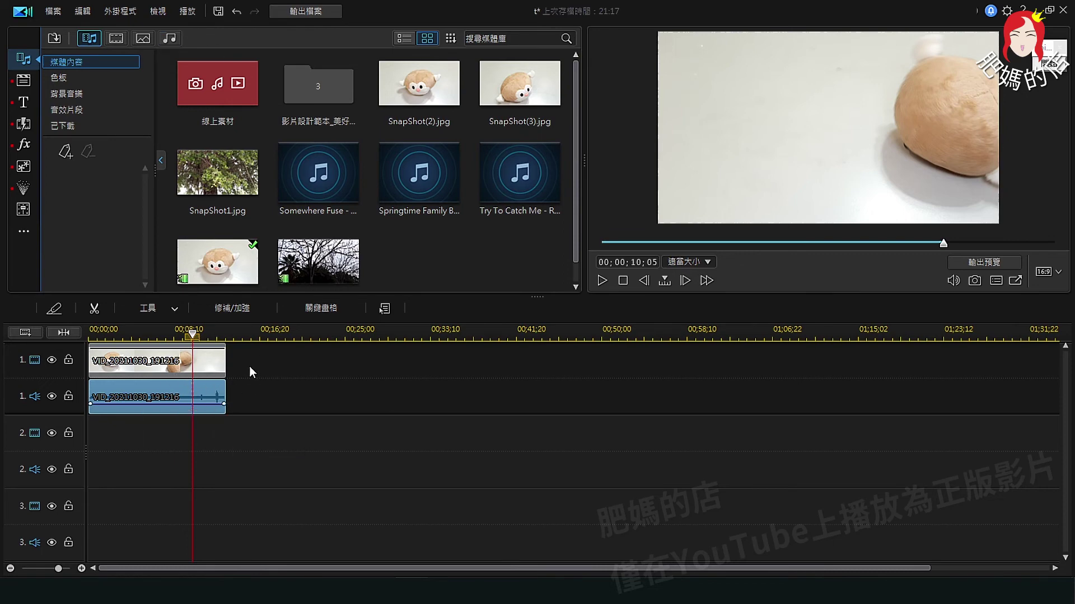
Undo the separate moves of the clip's video and audio parts
left_click(237, 16)
left_click(237, 15)
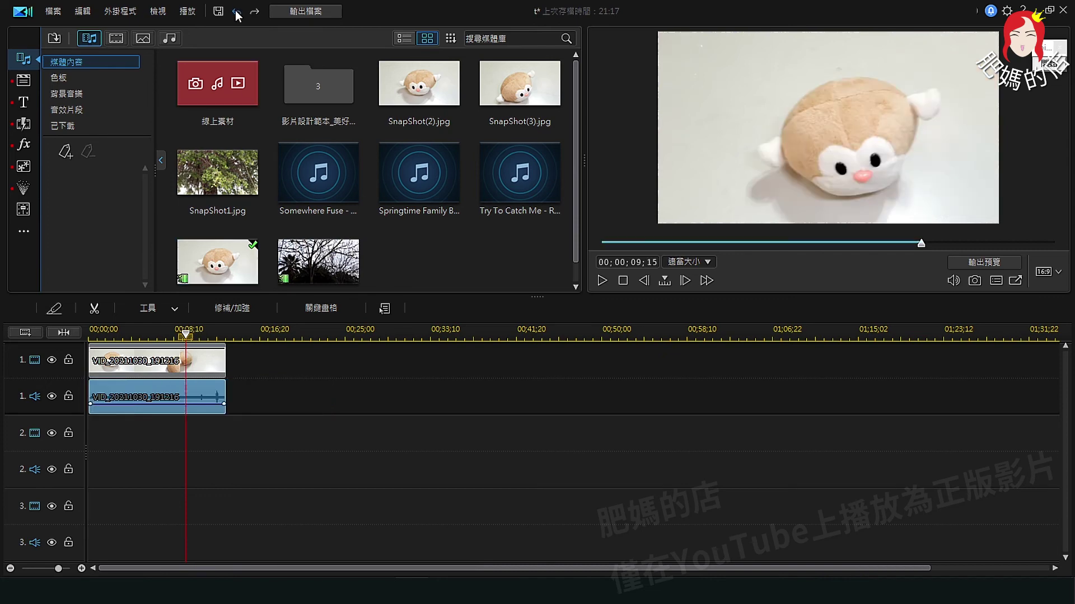
left_click(237, 16)
left_click(238, 15)
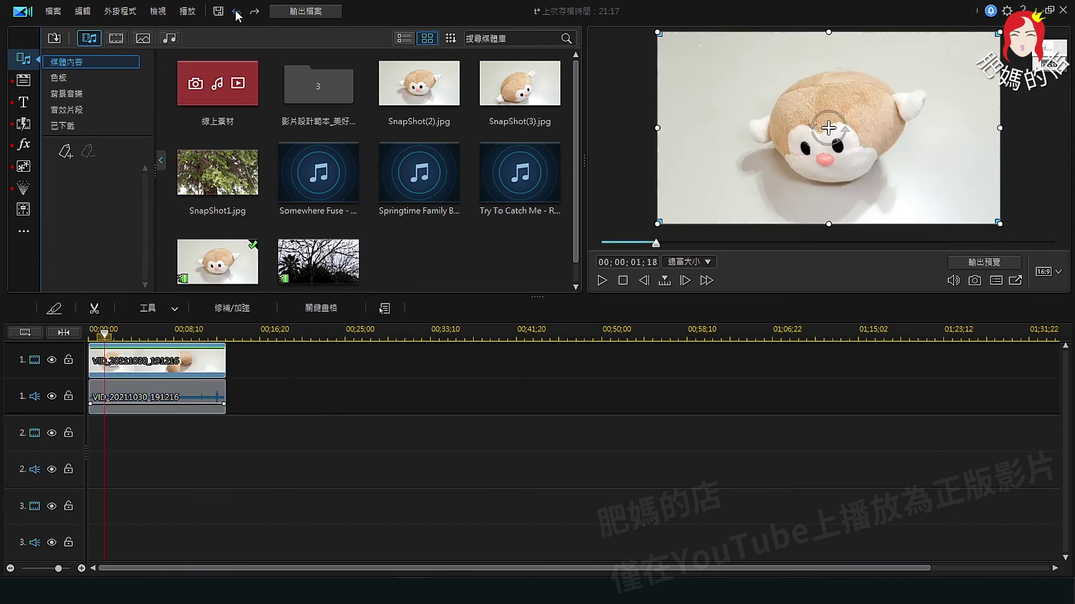
Relink the VID_20211030_191216 clip's video and audio on track 1 and try moving them together
left_click(267, 370)
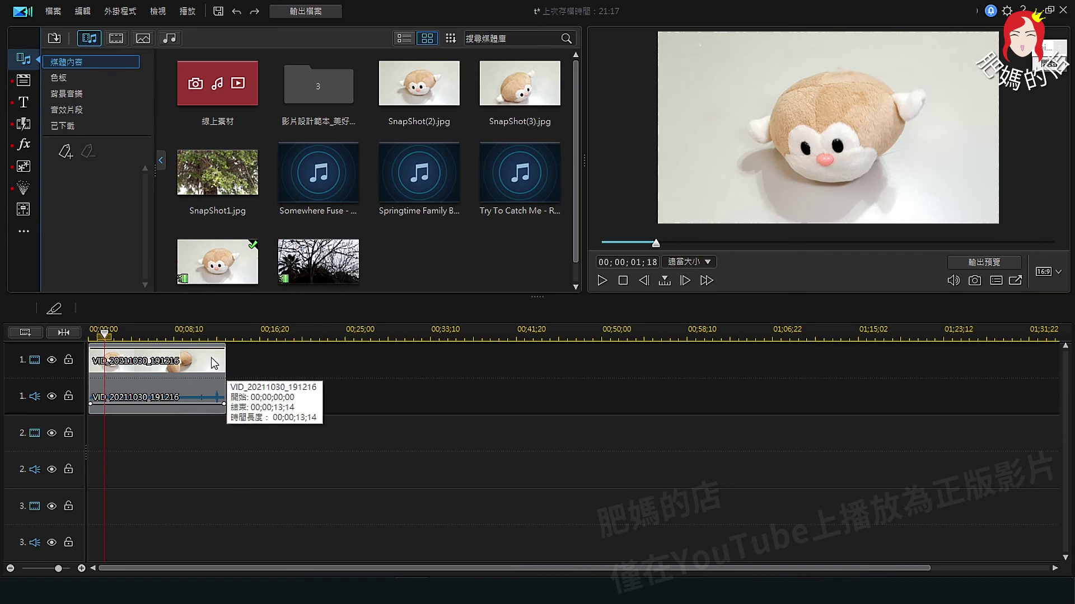
left_click_drag(214, 364, 292, 372)
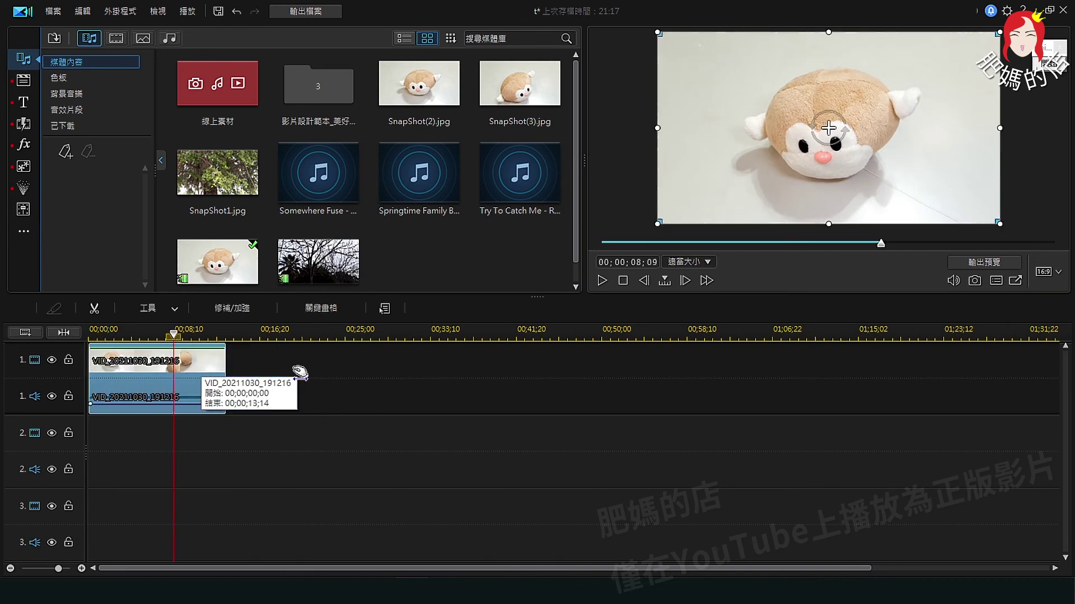
left_click(307, 386)
mouse_move(222, 392)
left_mouse_down()
mouse_move(328, 387)
mouse_move(214, 388)
left_mouse_up()
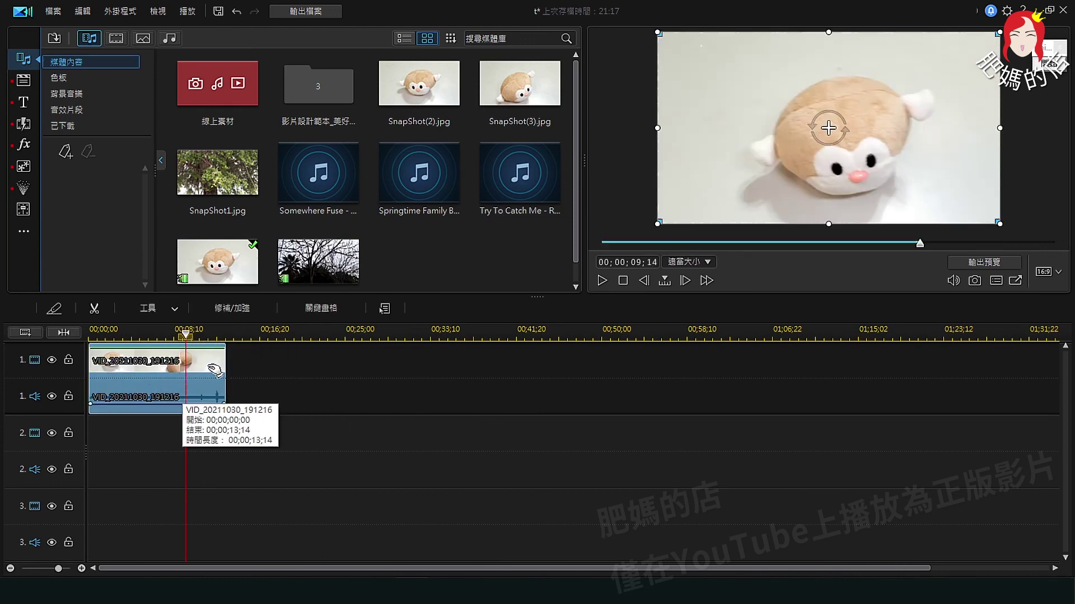
Unlink the video and audio of the VID_20211030_191216 clip and select its audio and video parts individually
right_click(210, 371)
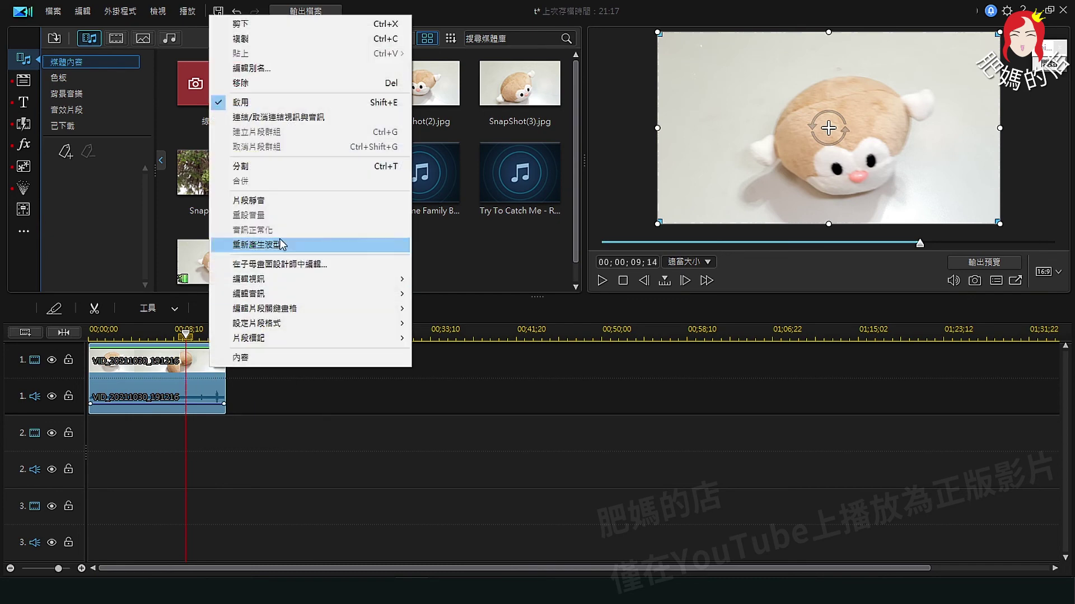
left_click(311, 116)
left_click(286, 371)
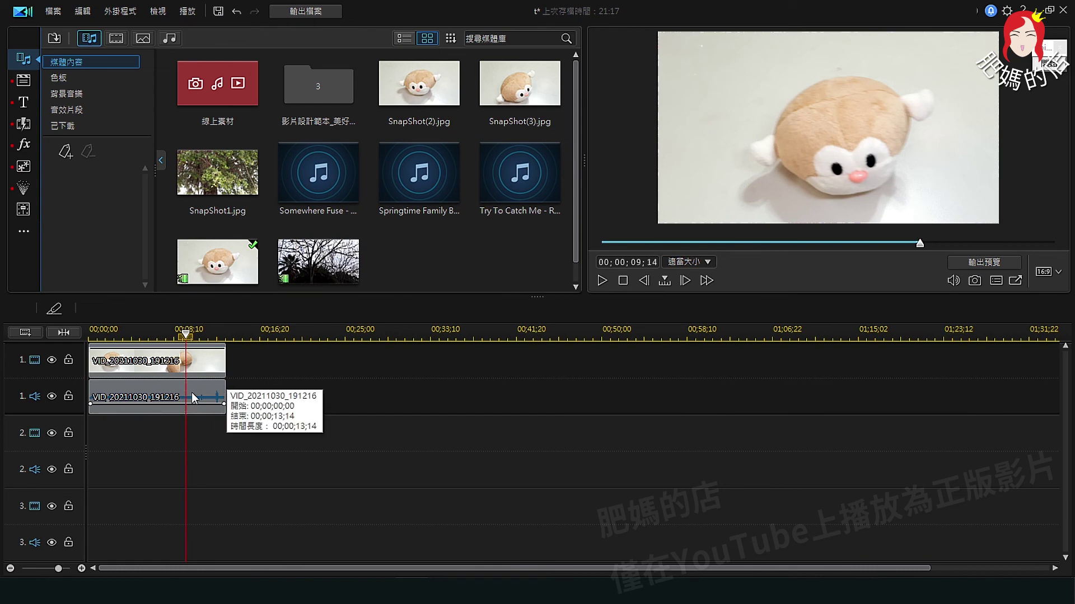
mouse_move(190, 396)
left_mouse_down()
mouse_move(259, 397)
mouse_move(170, 398)
left_mouse_up()
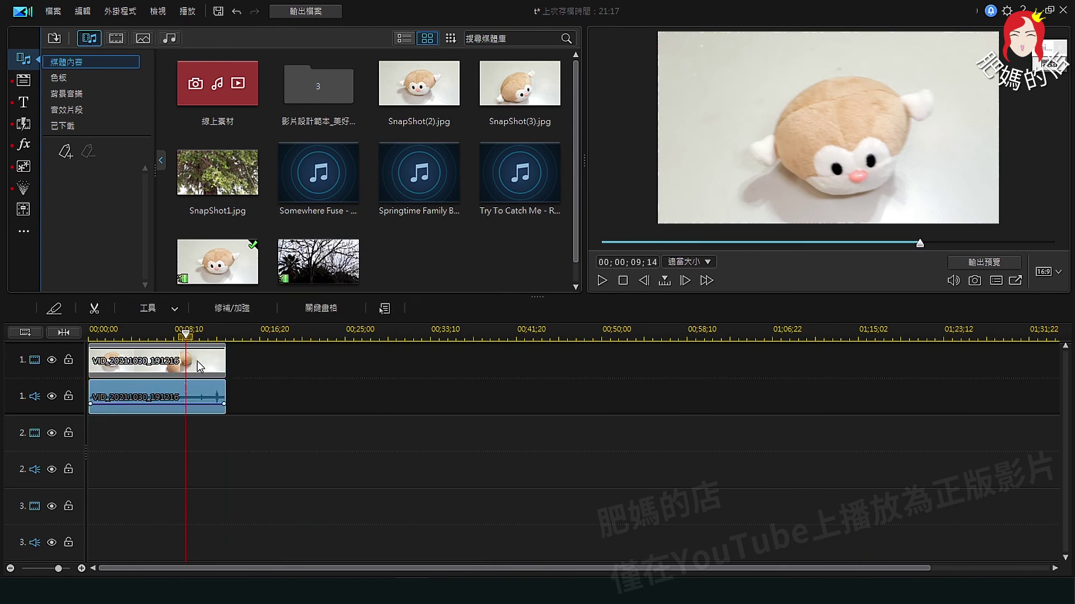
left_click(170, 369)
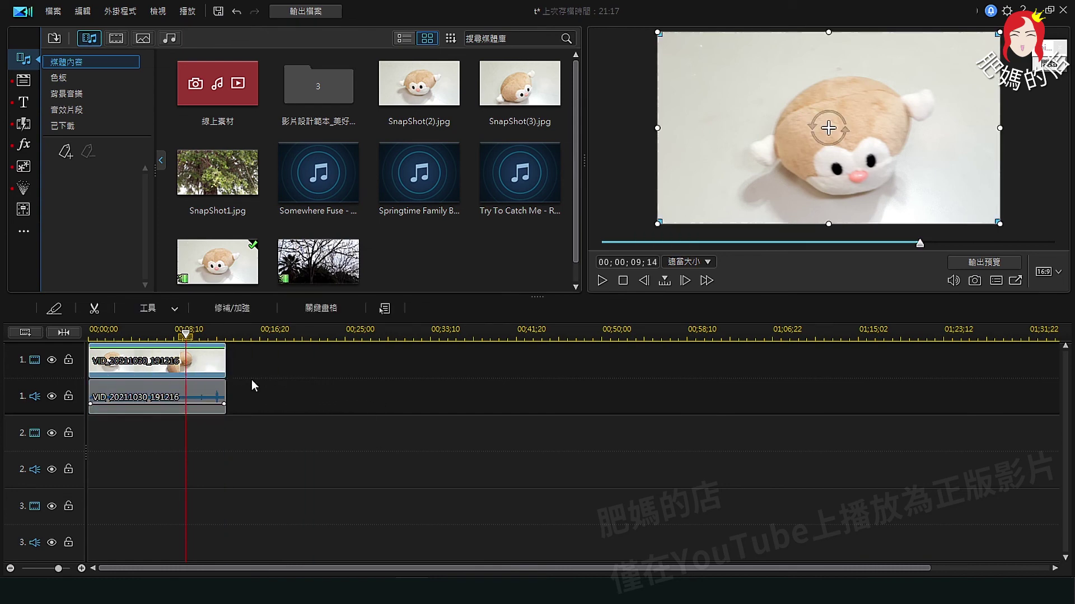
Remove the unlinked audio part from audio track 1, and undo the removal
left_click(185, 397)
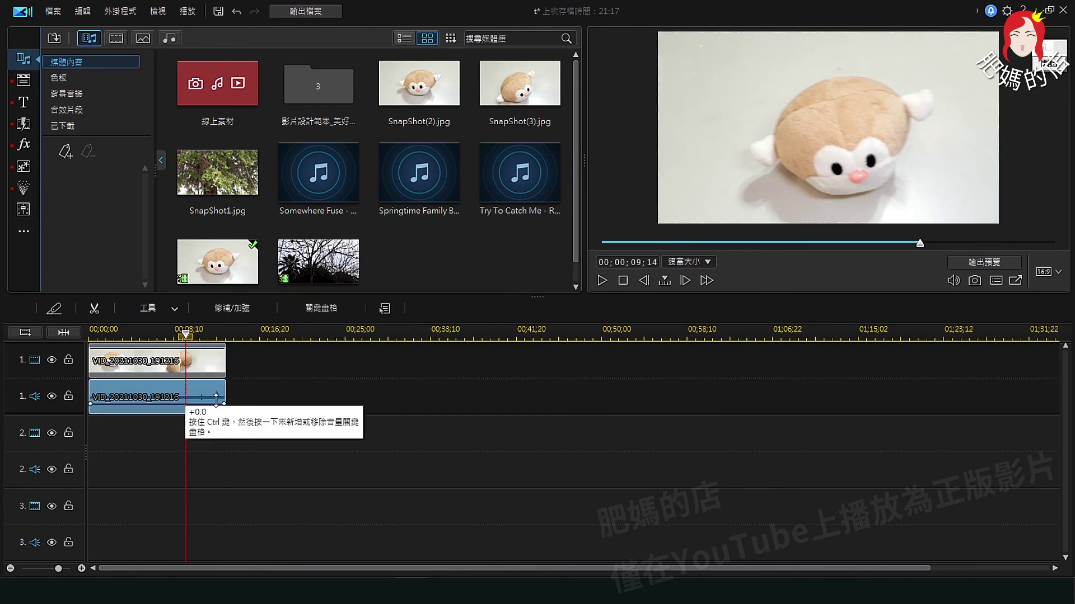
right_click(177, 398)
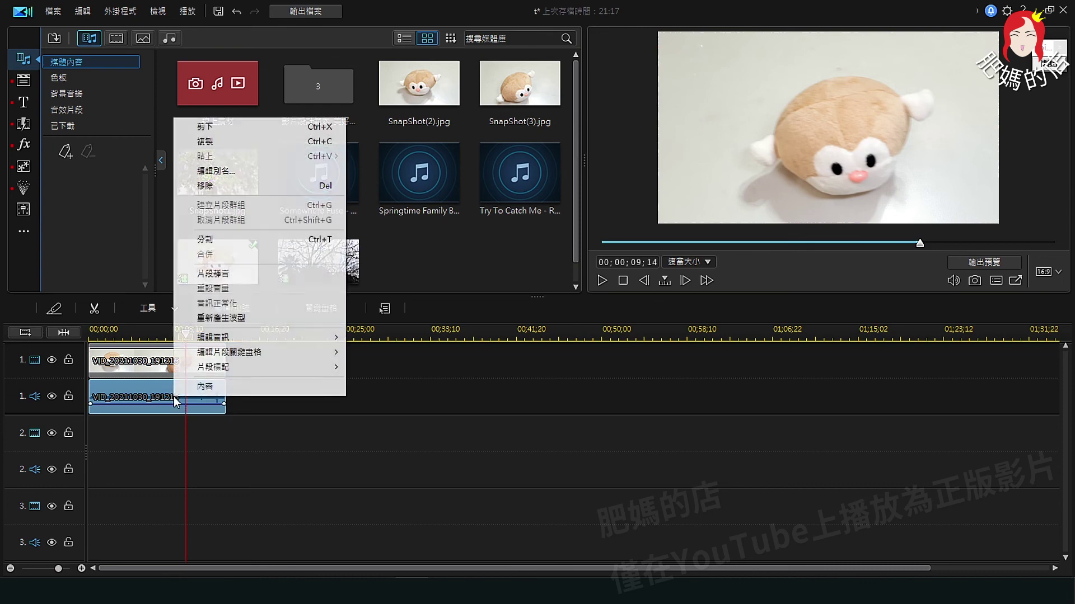
left_click(280, 420)
right_click(210, 392)
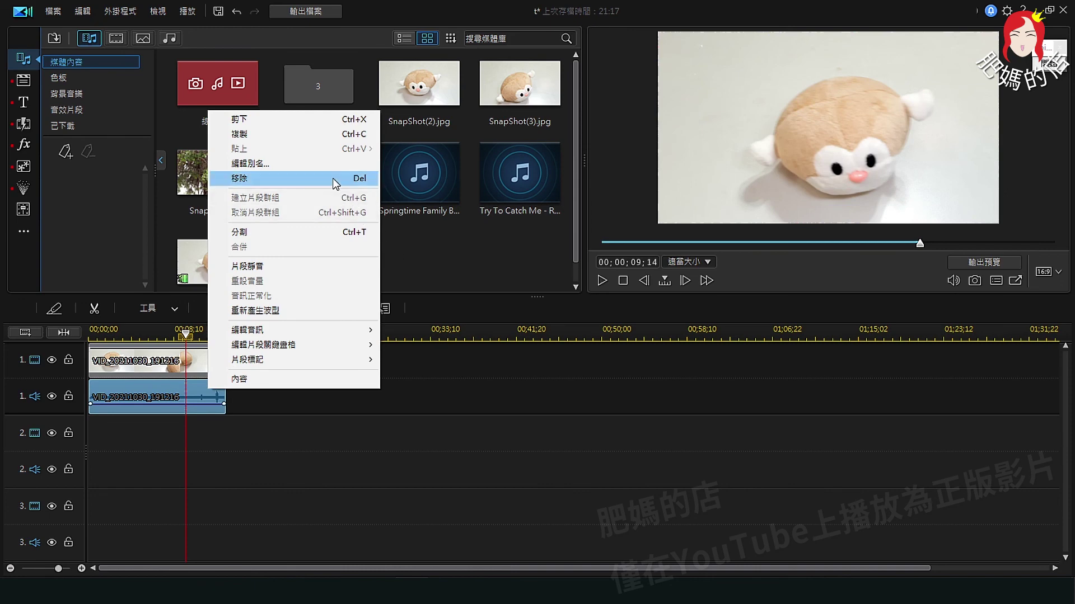
left_click(296, 177)
left_click(237, 11)
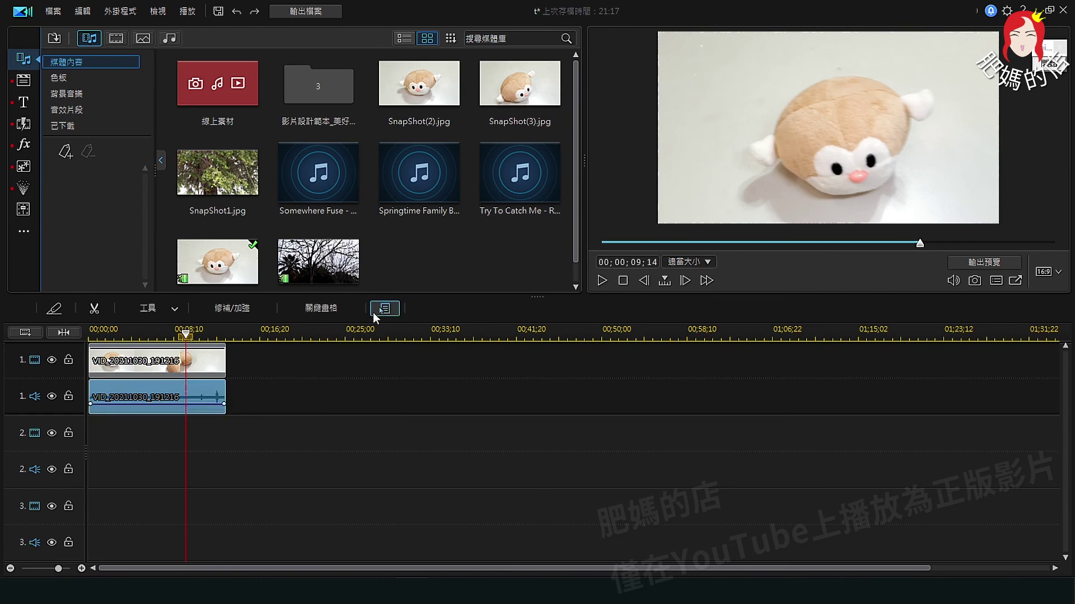
Delete the selected audio part of the VID_20211030_191216 clip, keeping only its video on track 1
left_click(384, 309)
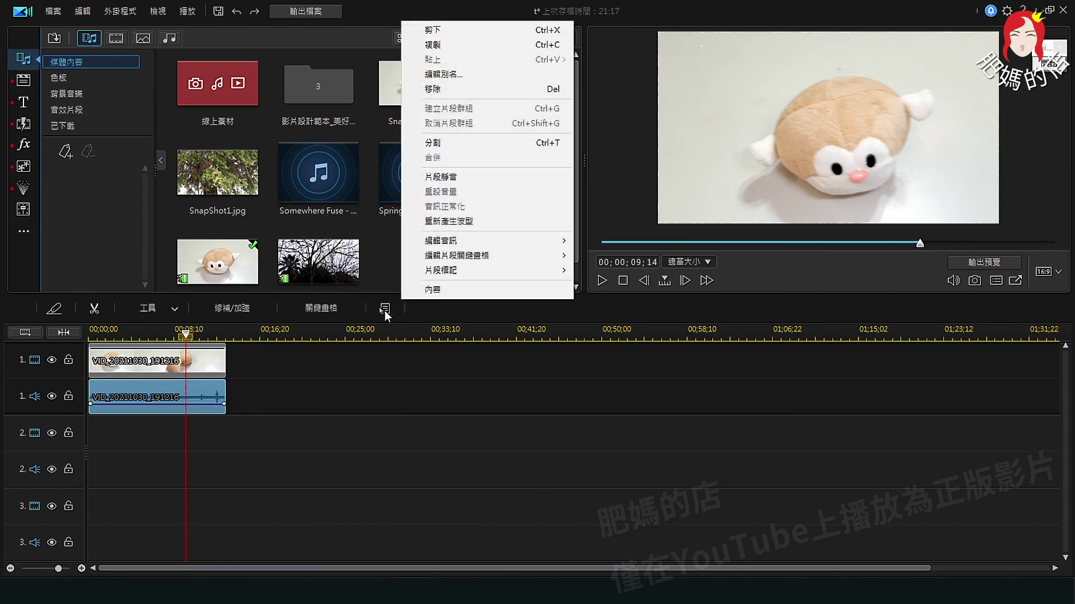
left_click(446, 90)
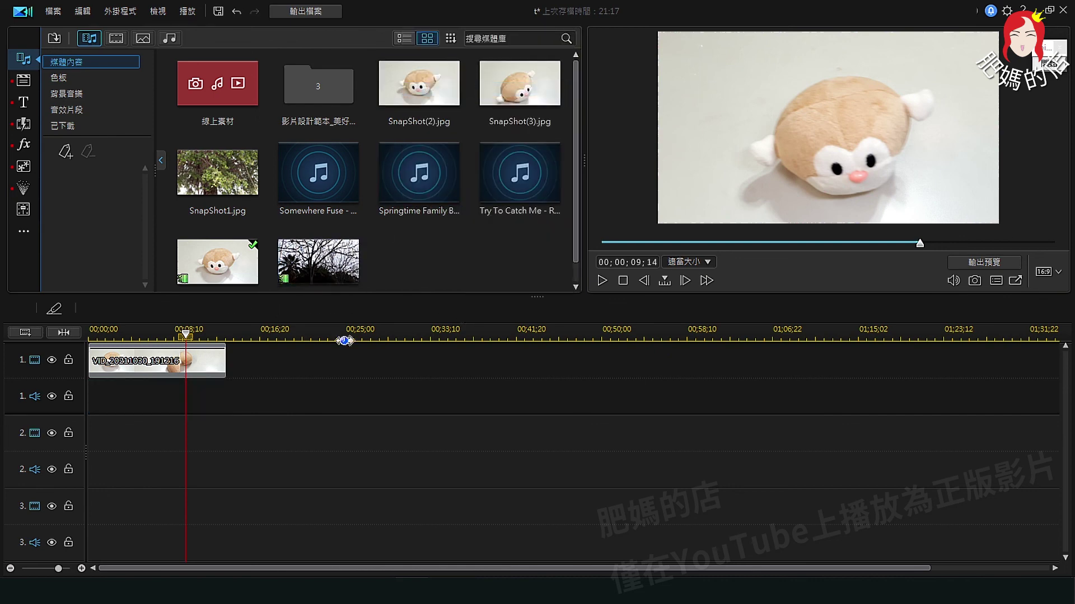